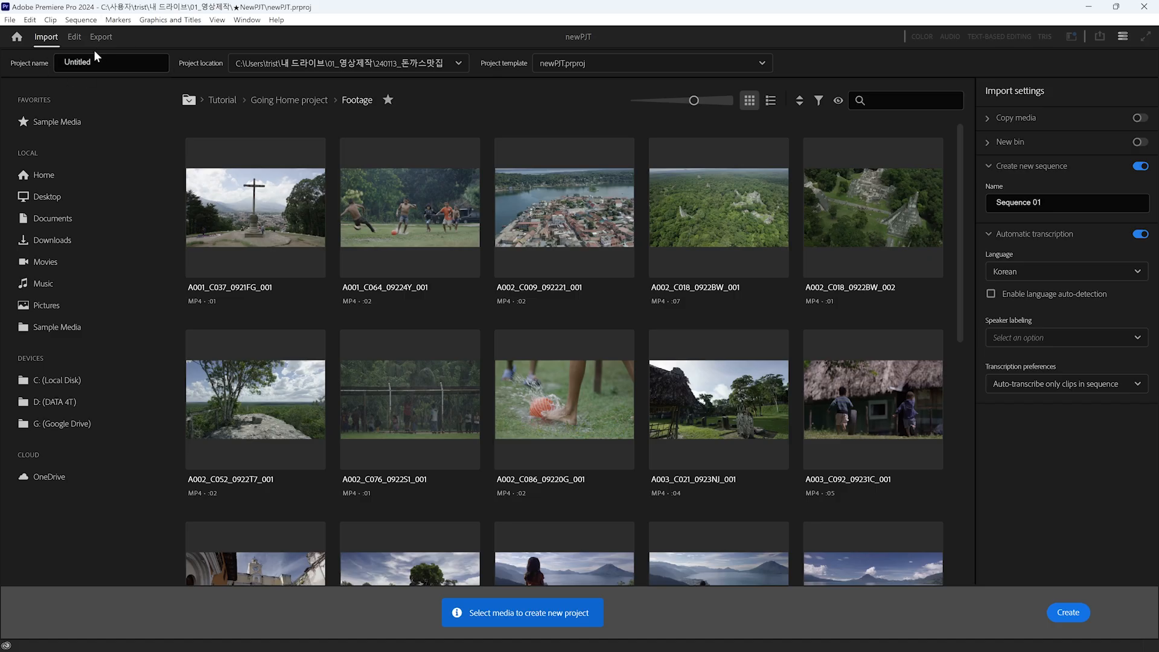
Choose newPJT.prproj as the template for the new project
click(585, 64)
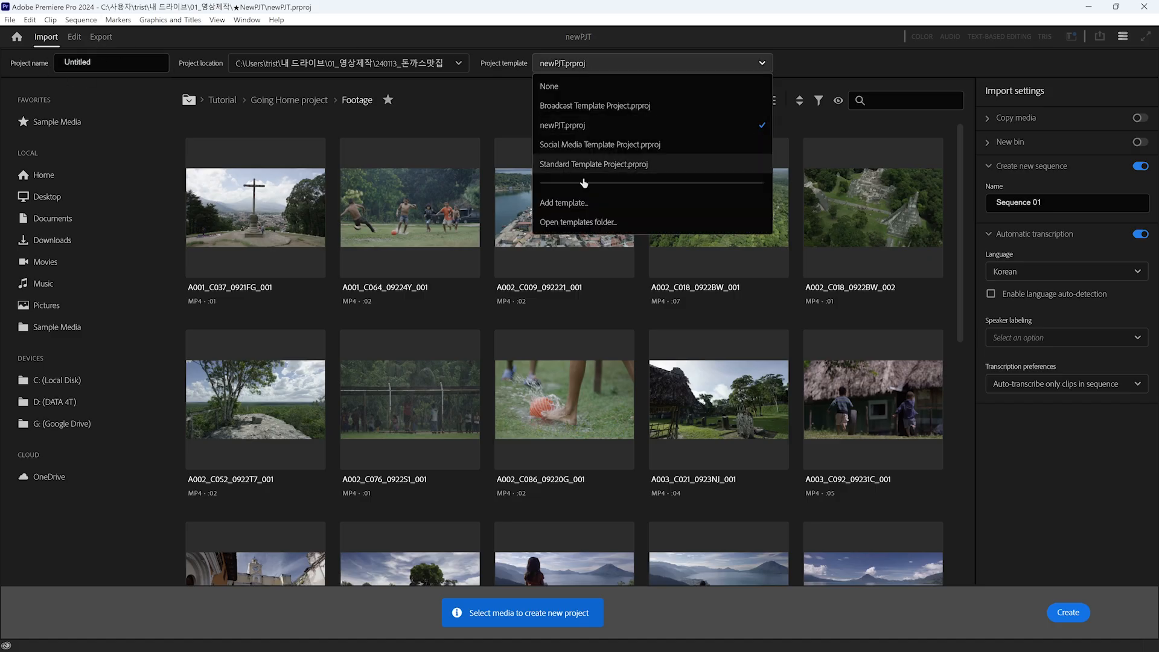
click(570, 125)
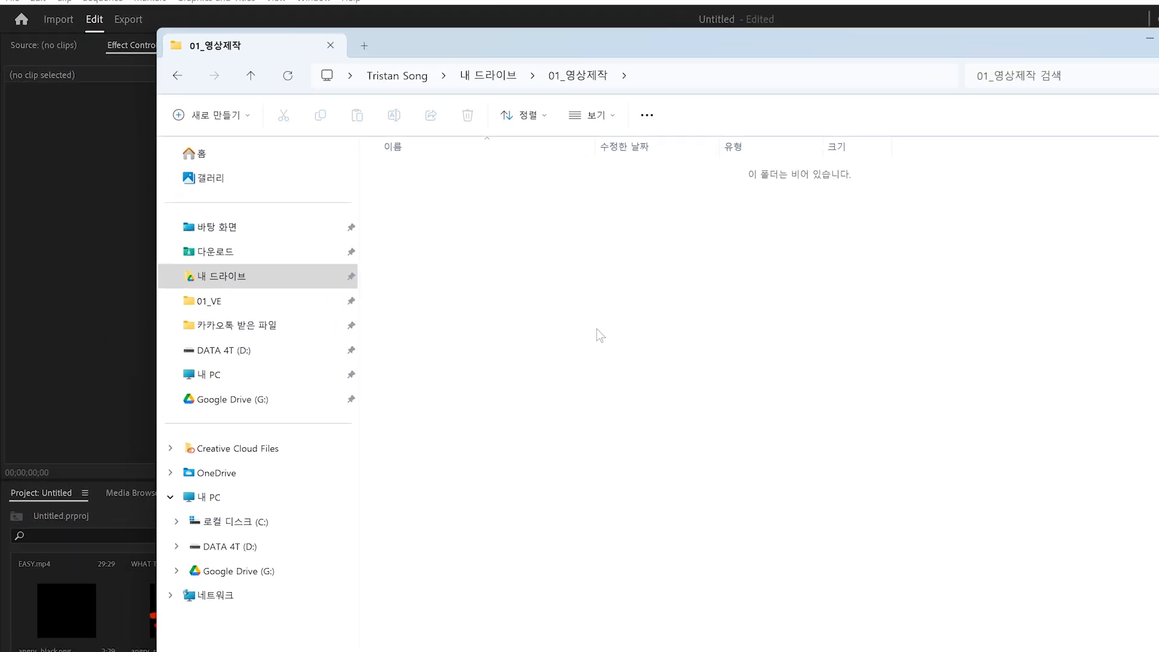
Create a folder named 00_Resources inside the 01_영상제작 folder
key(ctrl+shift+n)
text(00_Resources)
key(Return)
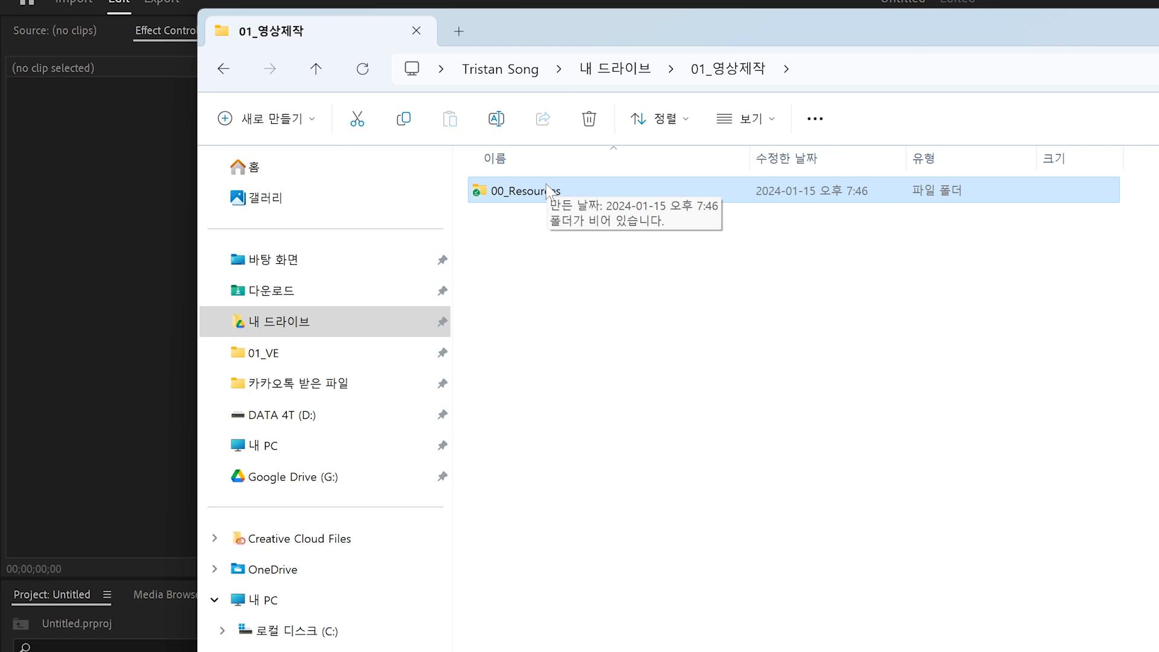
Inside 00_Resources, create four subfolders named 01_Video, 02_Image, 03_Audio and 04_Other
double_click(579, 196)
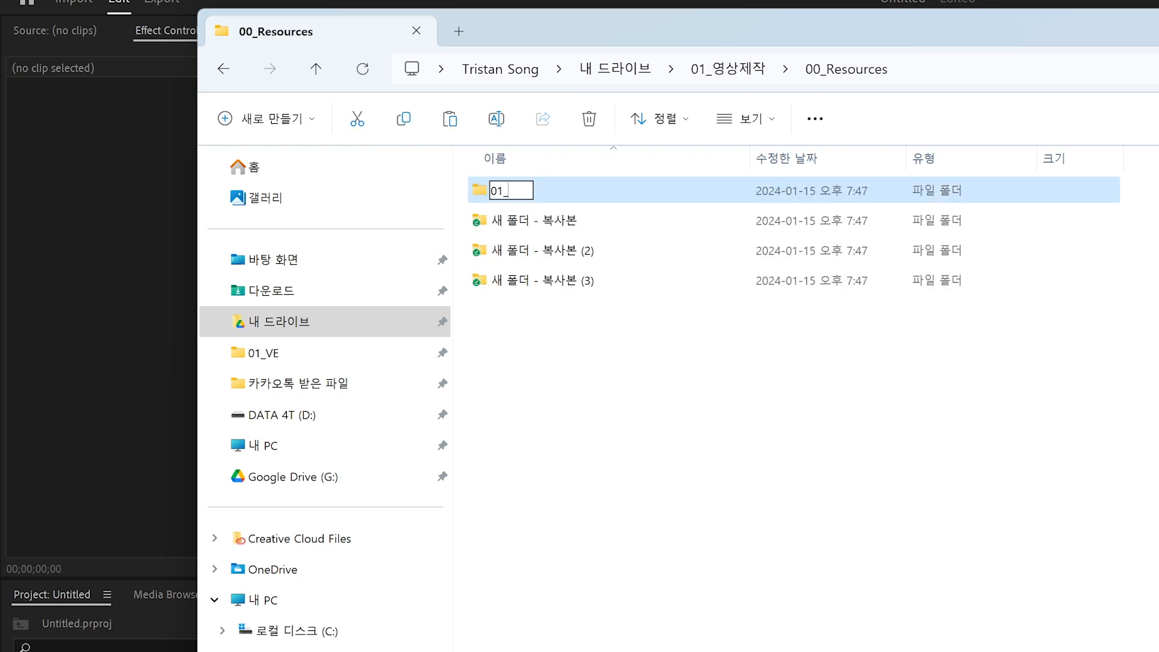
text(Video)
key(Tab)
text(02_Image)
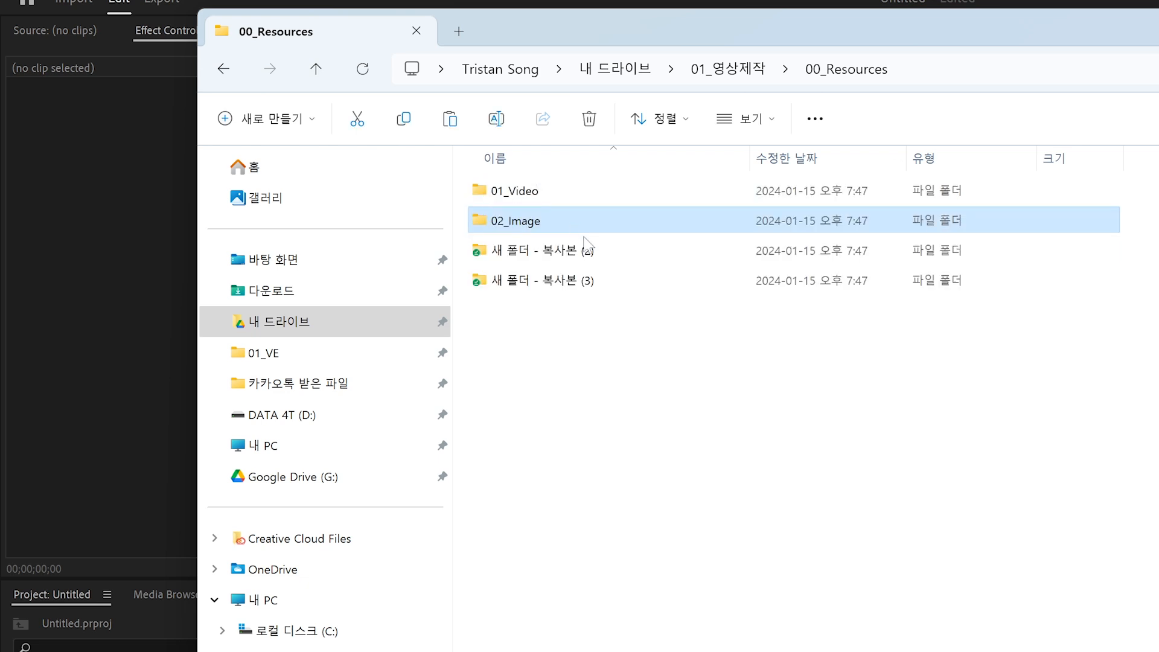
key(Tab)
text(03_Audio)
key(Tab)
text(04_)
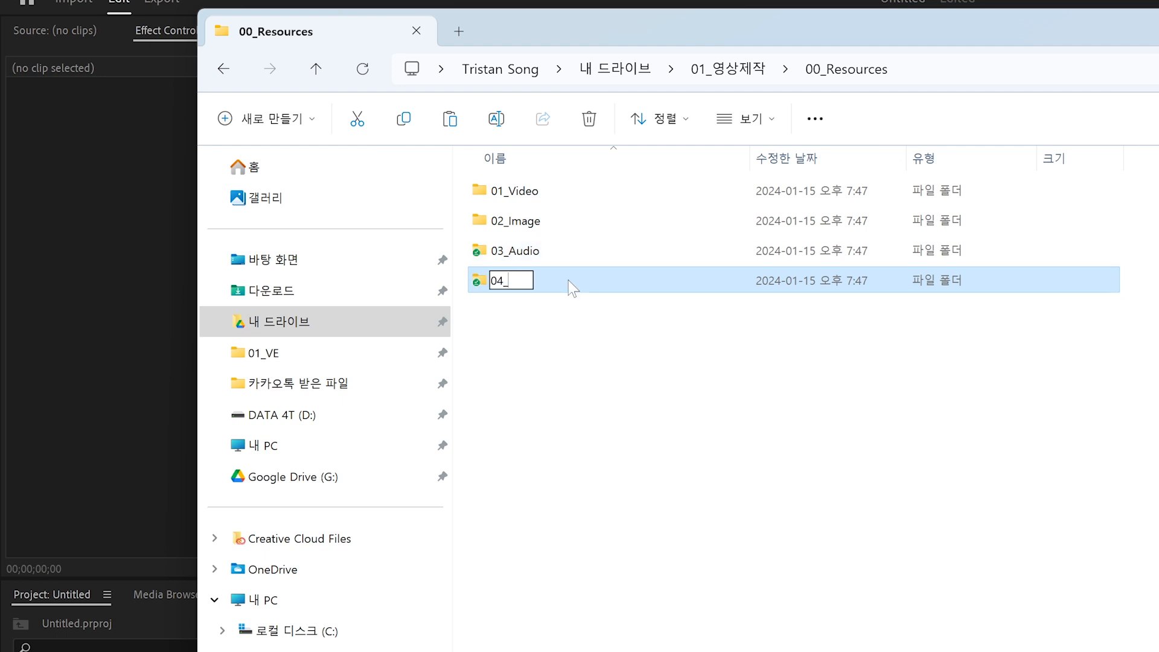
text(Other)
key(Return)
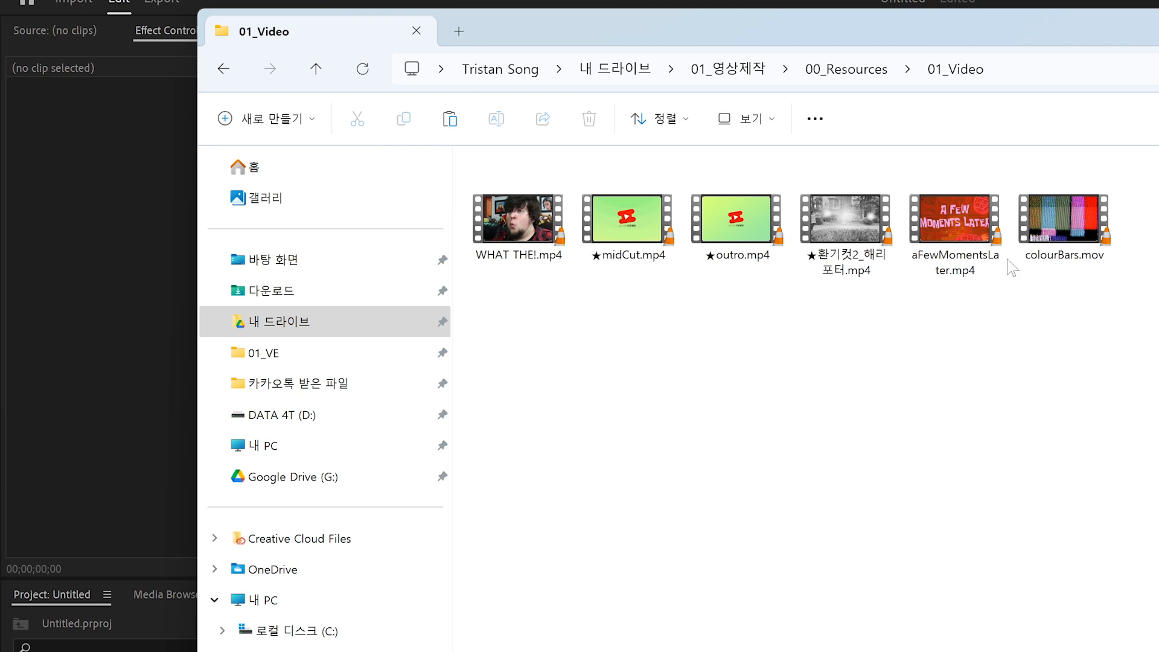
Paste the copied PNG and JPG image files into the 02_Image folder
double_click(531, 222)
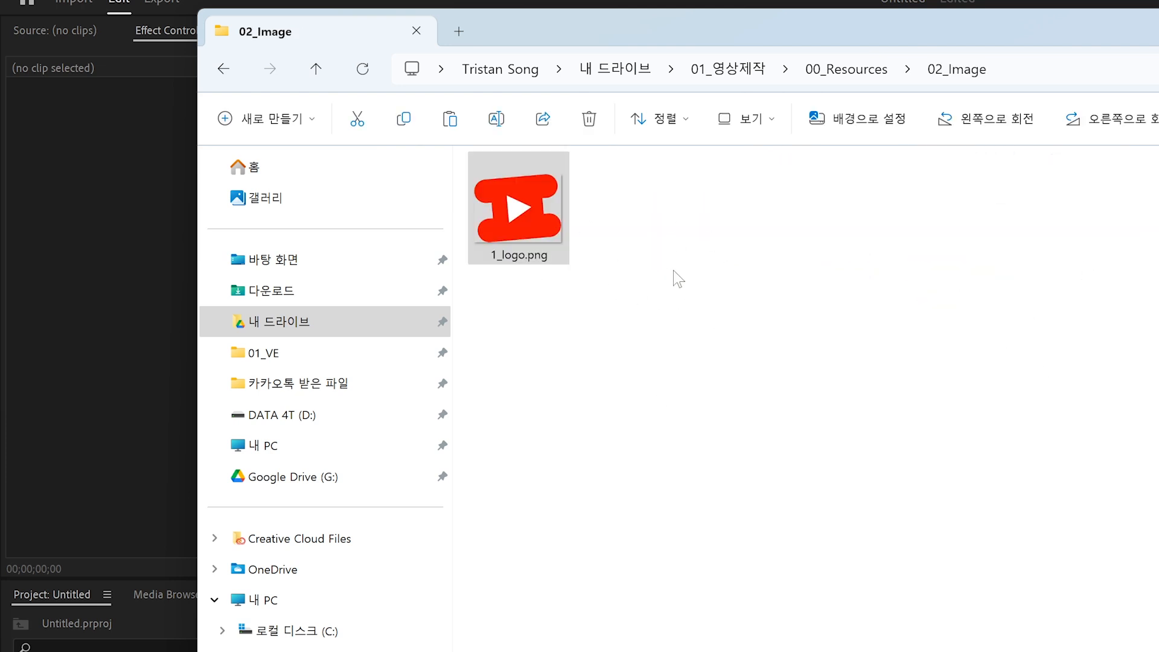
key(ctrl+v)
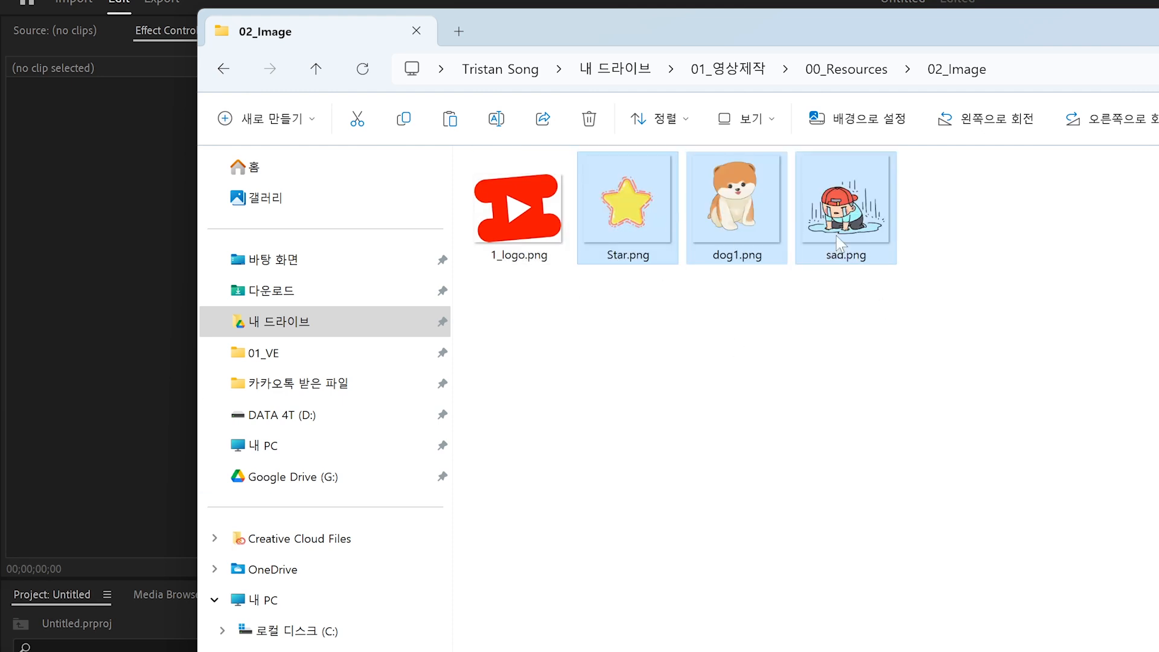
key(ctrl+v)
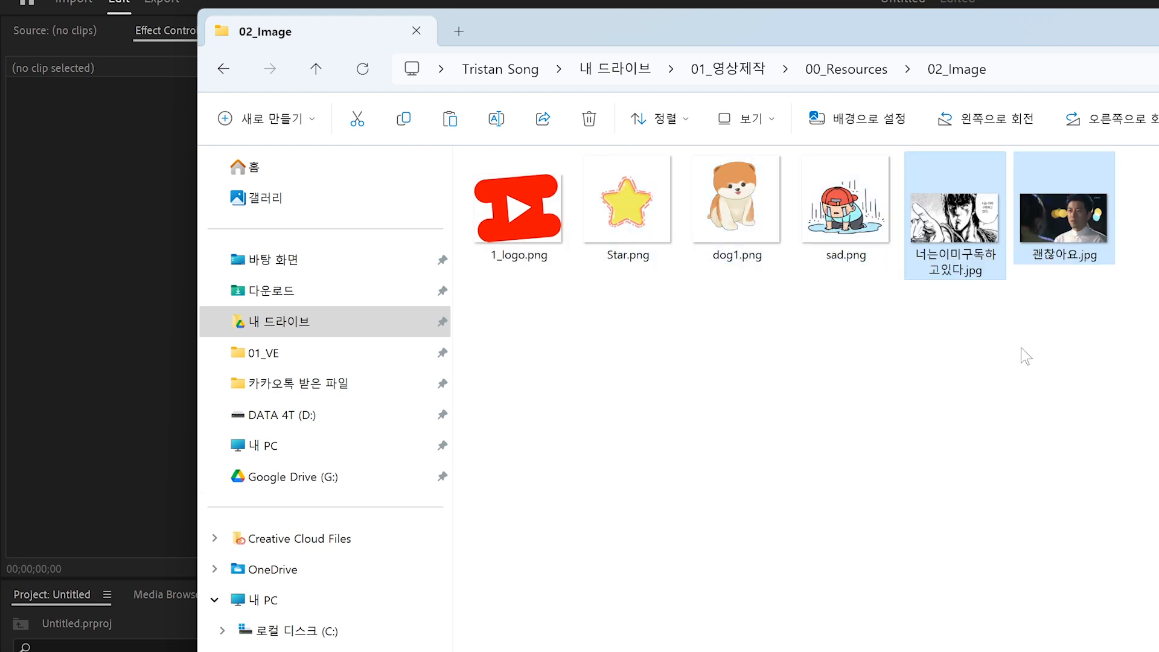
Paste the copied MP3 sound effects into the 03_Audio folder of 00_Resources
key(alt+Up)
double_click(549, 252)
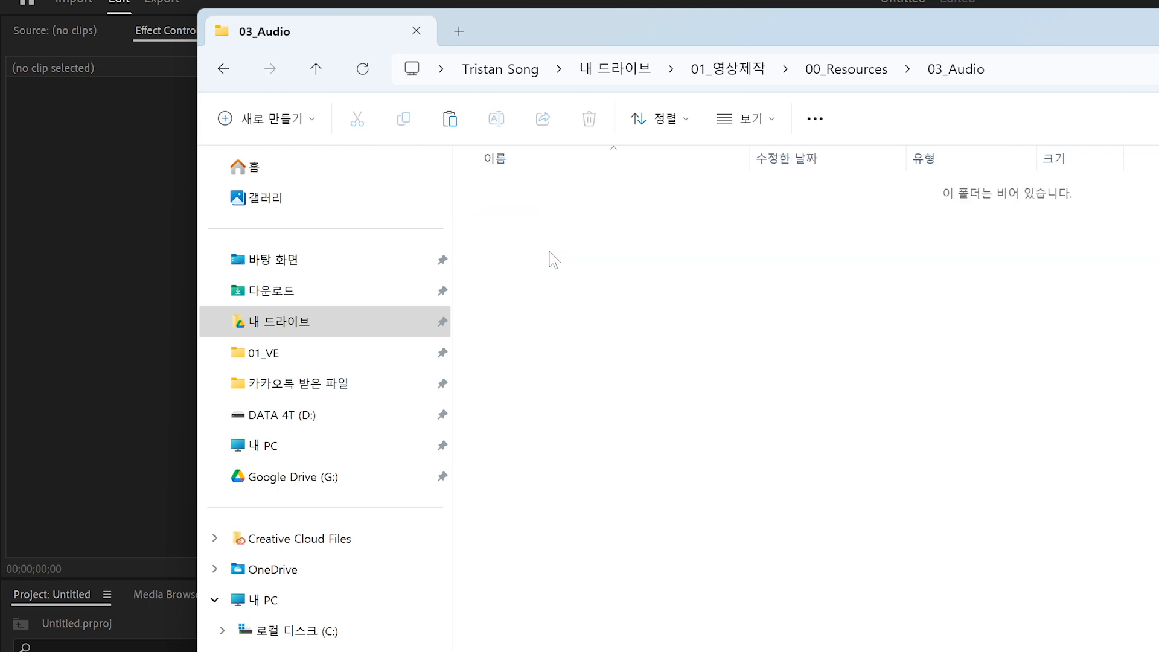
key(ctrl+v)
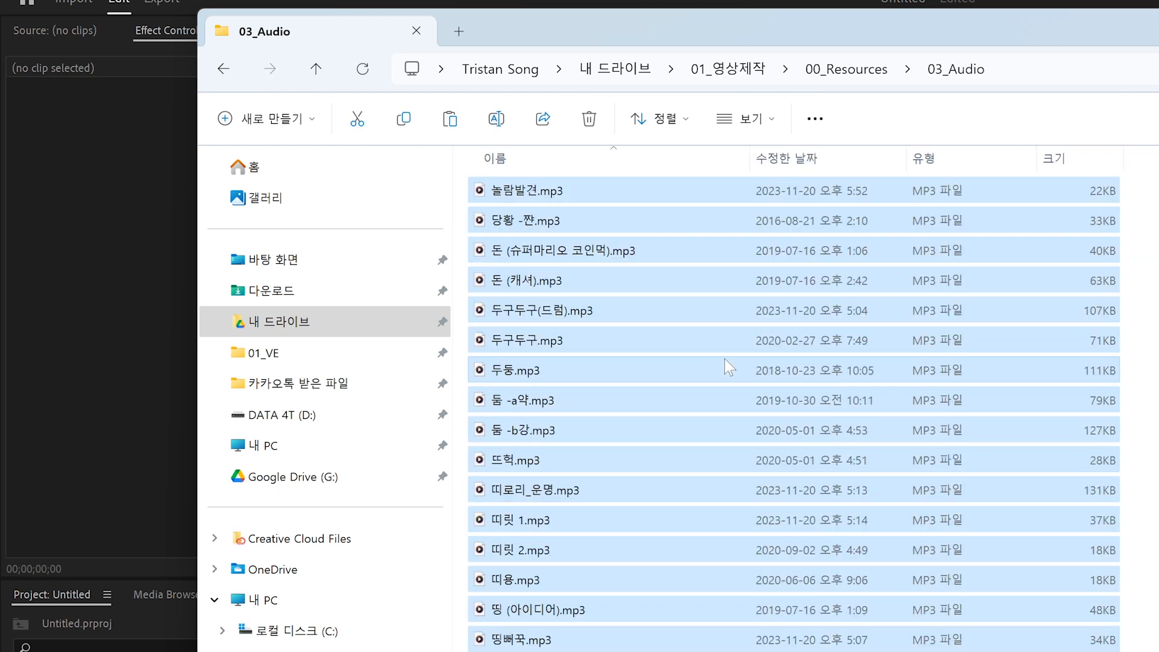
Look inside the 04_Other folder and return to the subfolder list of 00_Resources
key(alt+Up)
double_click(524, 285)
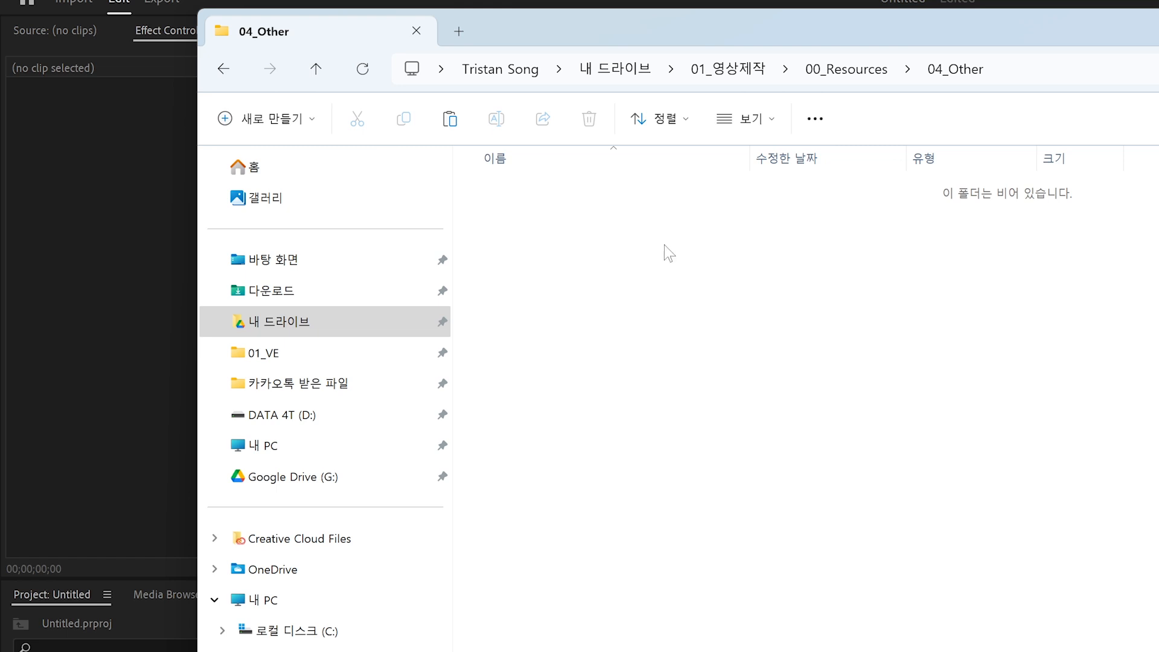
key(alt+Up)
click(535, 216)
click(542, 246)
click(548, 272)
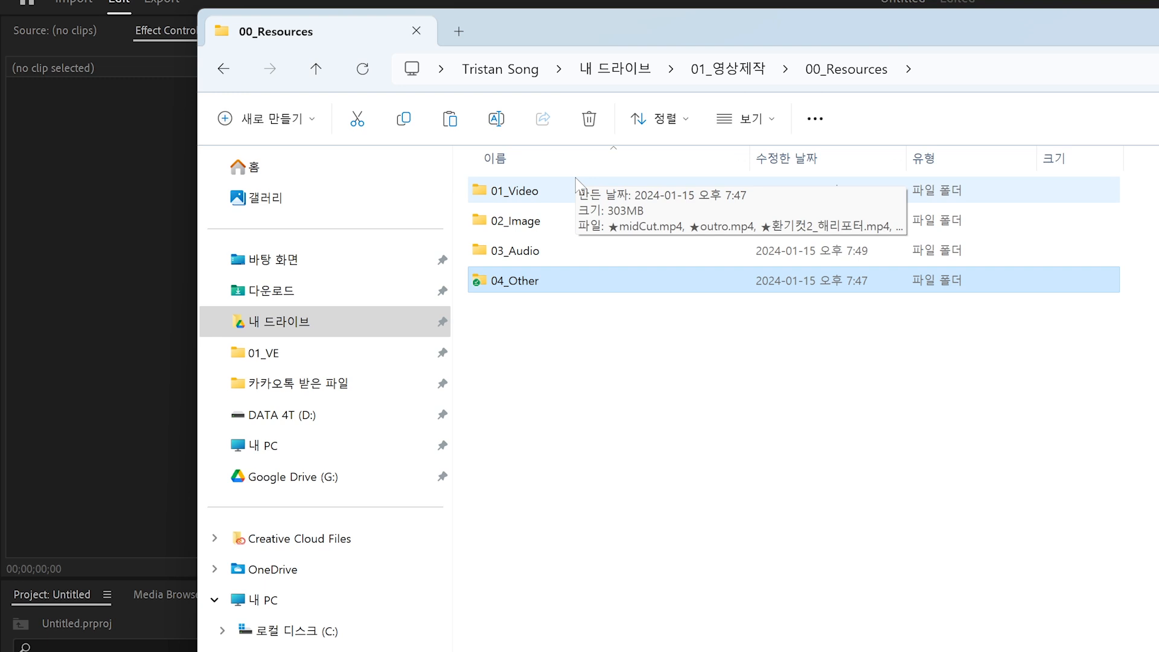
Go back to the 01_영상제작 folder and create a folder named ★NewPJT in it
click(728, 71)
click(764, 292)
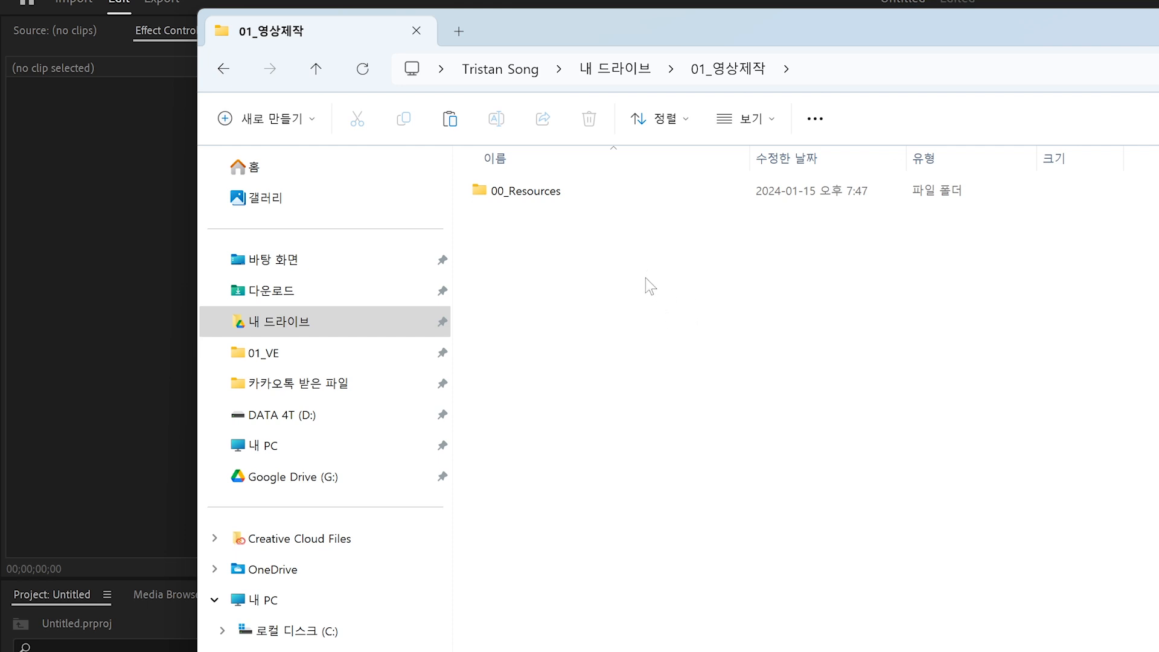
key(ctrl+shift+n)
text(★)
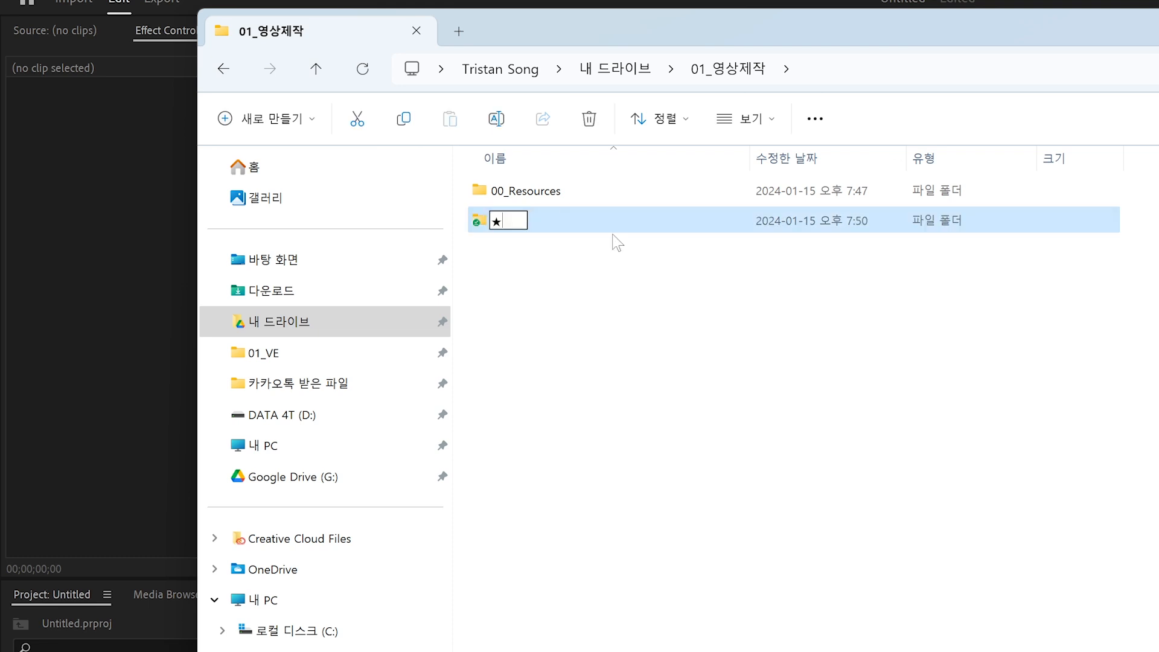
text(NewPJT)
key(Return)
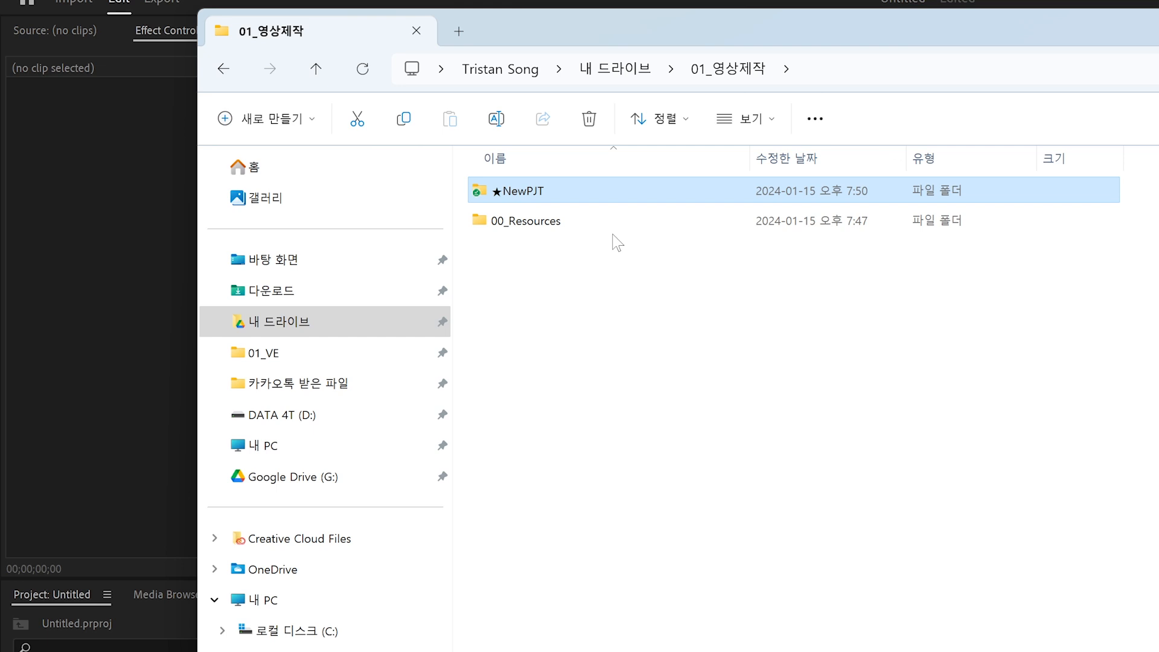
Inside ★NewPJT, create subfolders named 01_Video, 02_Image, 03_Audio, 04_Other and 05_Output
double_click(554, 199)
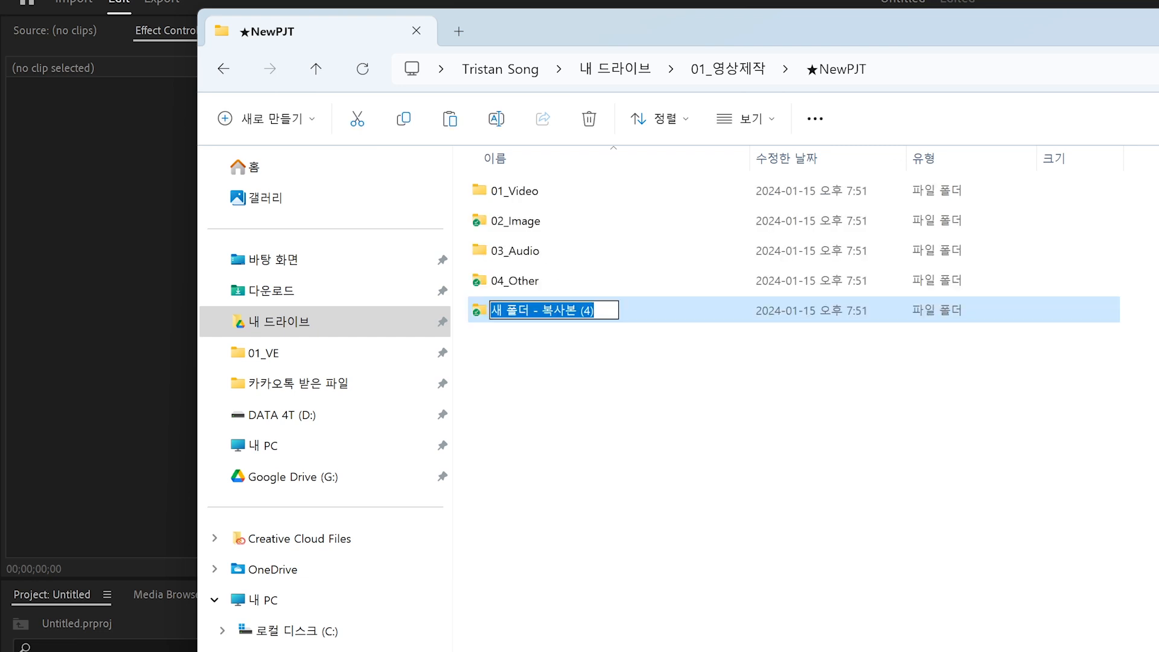
text(05_)
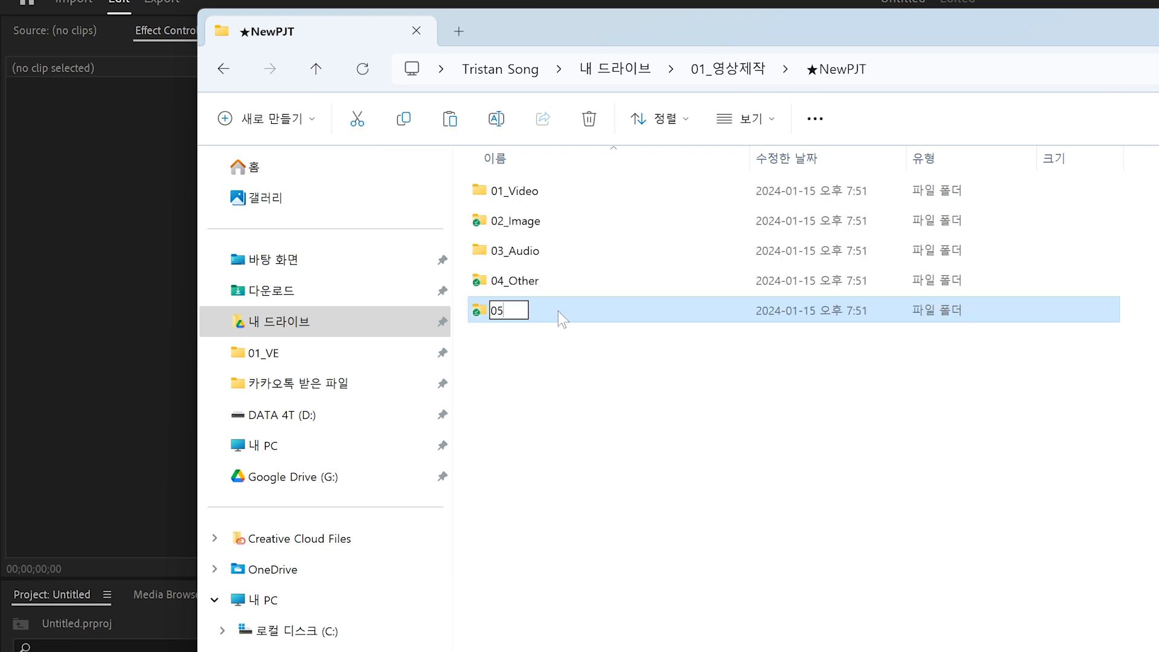
text(Output)
key(Return)
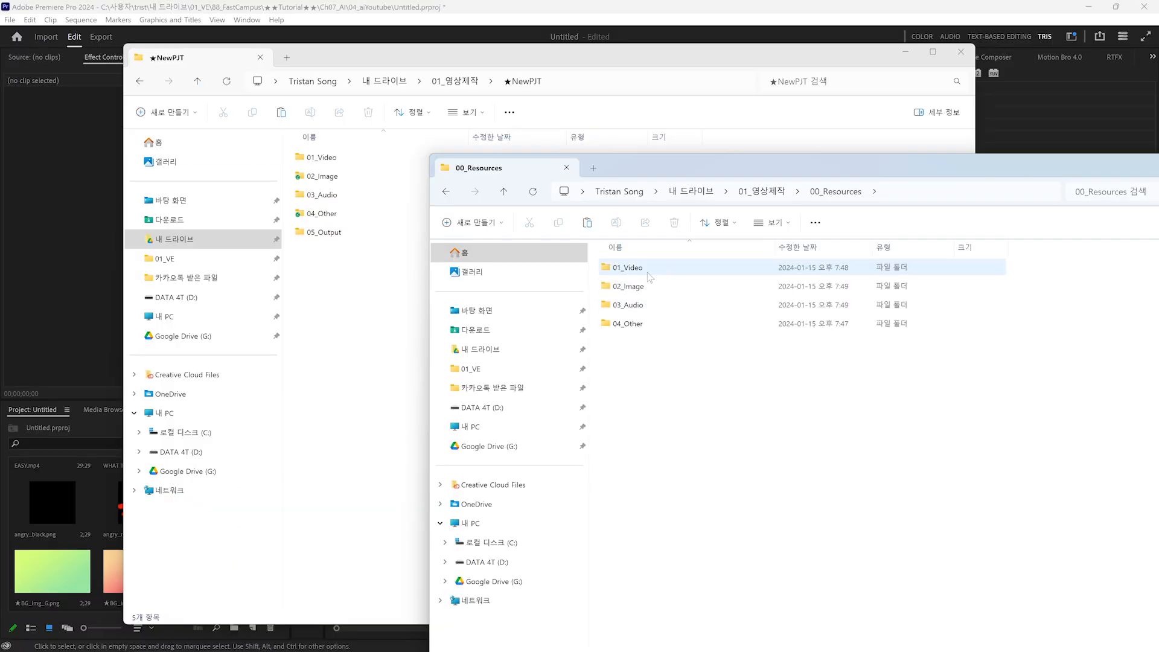
Examine the 01_Video resource folder, then the subfolders of ★NewPJT for comparison
double_click(647, 271)
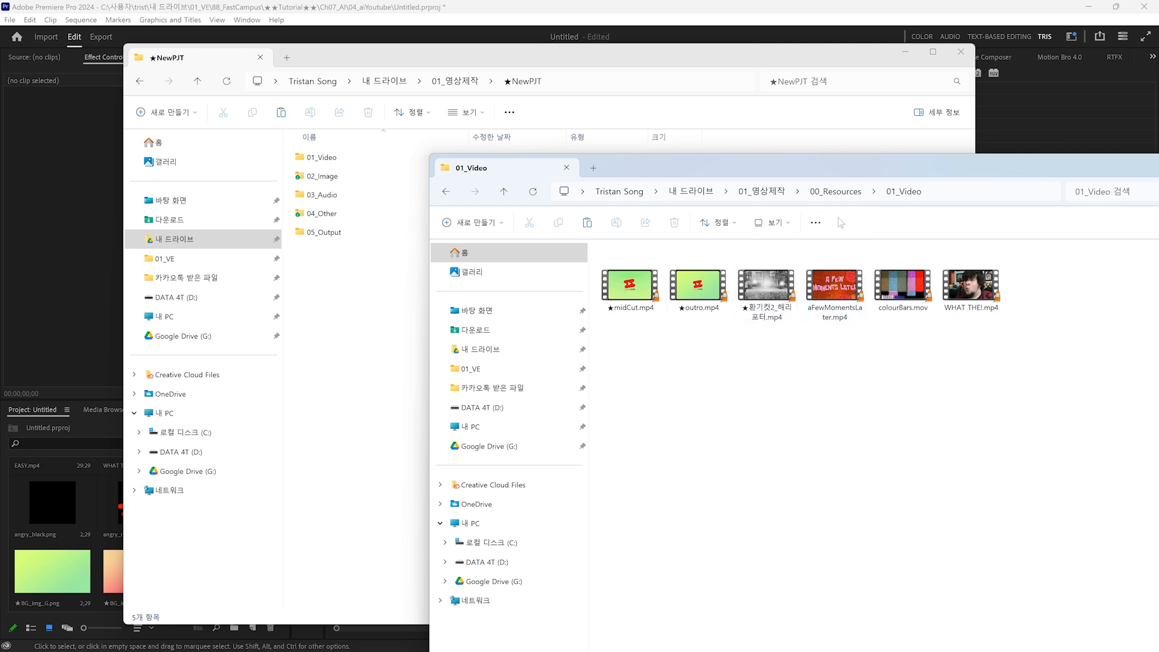
click(844, 193)
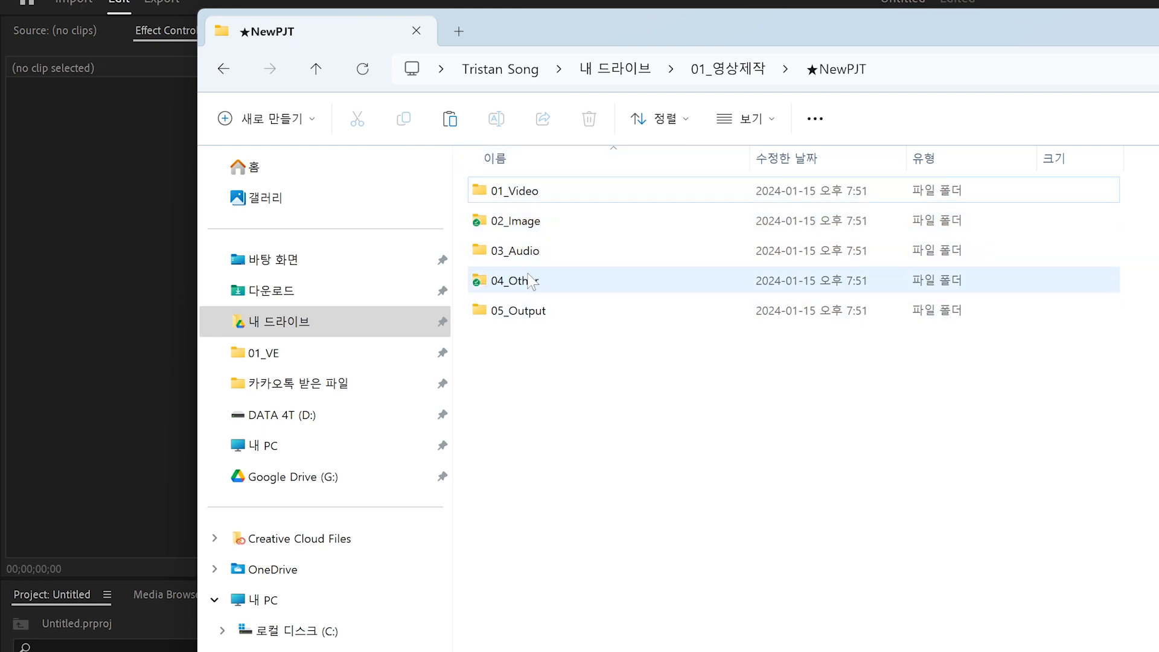
click(531, 309)
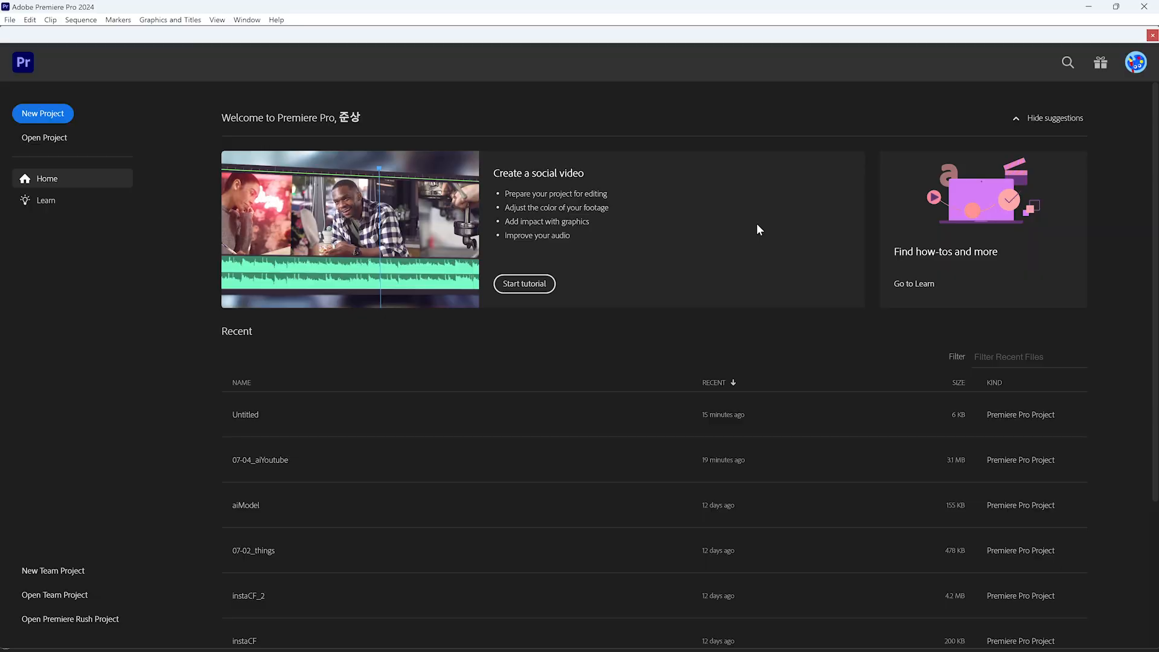
In Premiere Pro, create a new project named newPJT, stored in the ★NewPJT folder, with no template
click(45, 114)
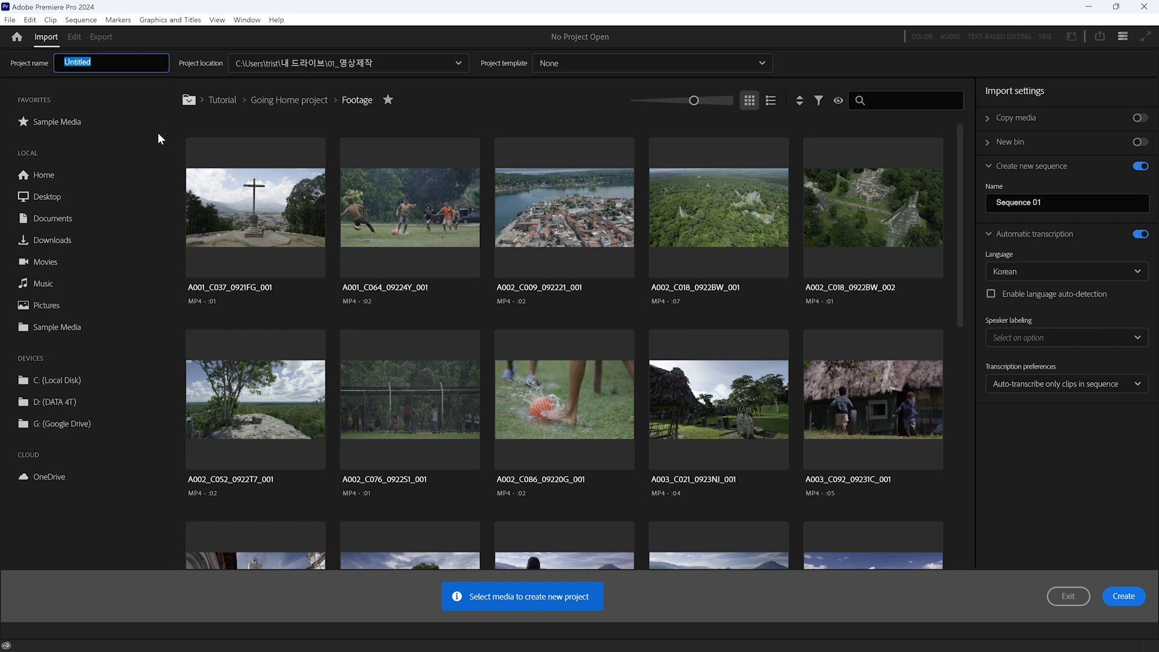
text(newPJ)
click(385, 69)
click(160, 144)
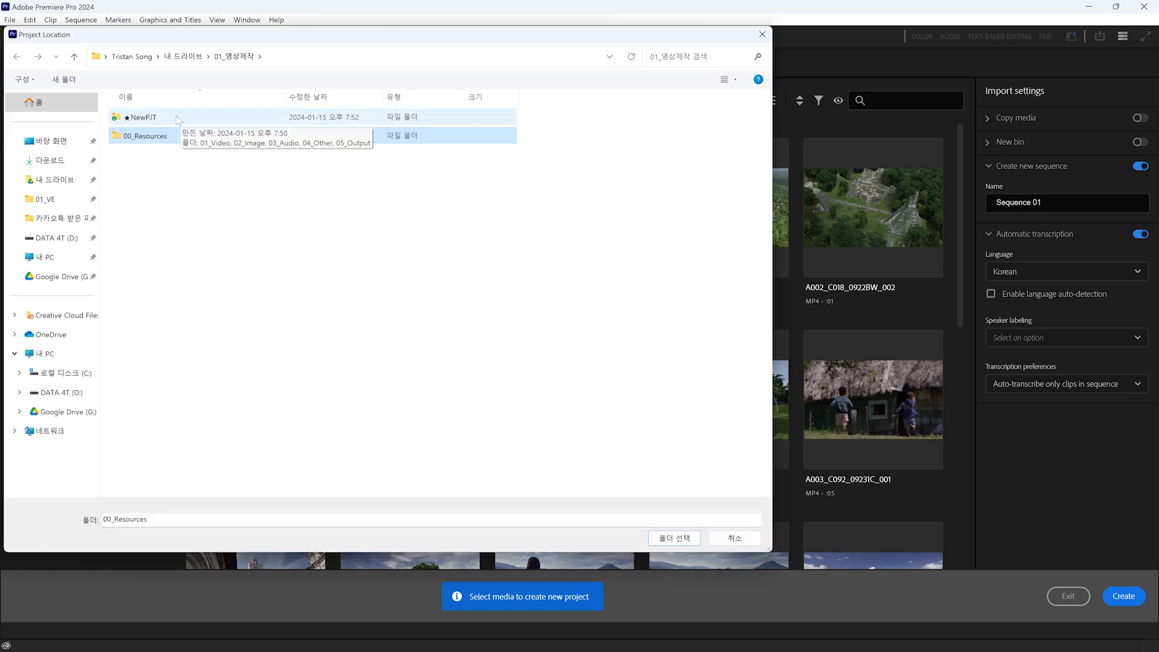
click(158, 124)
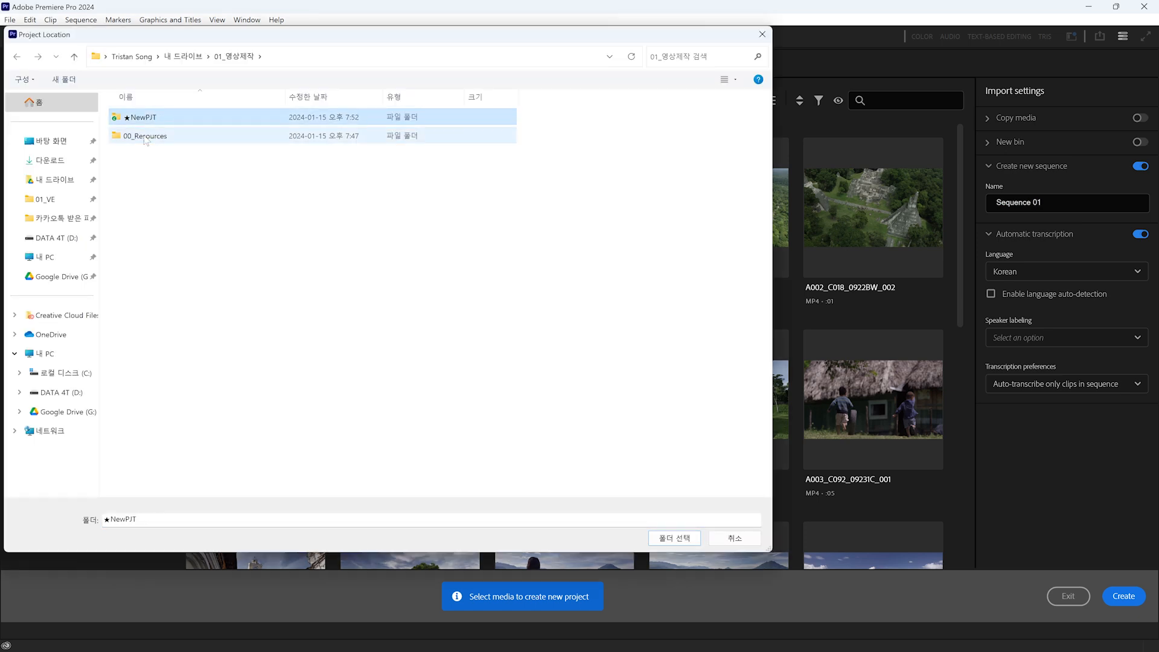
double_click(181, 118)
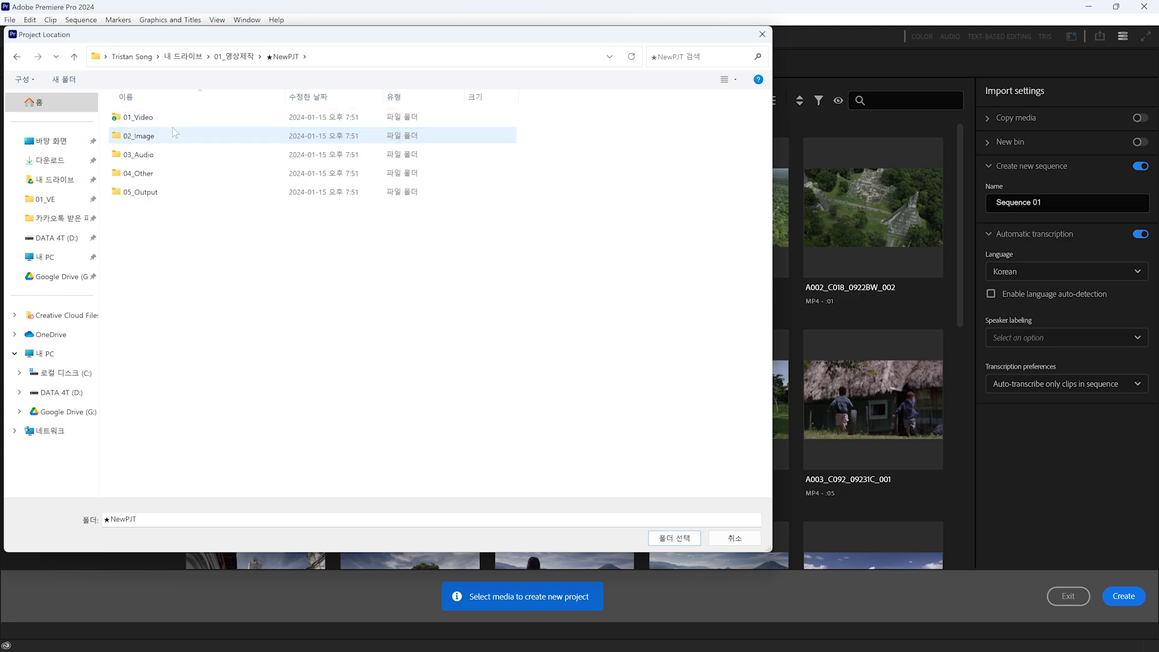
click(670, 539)
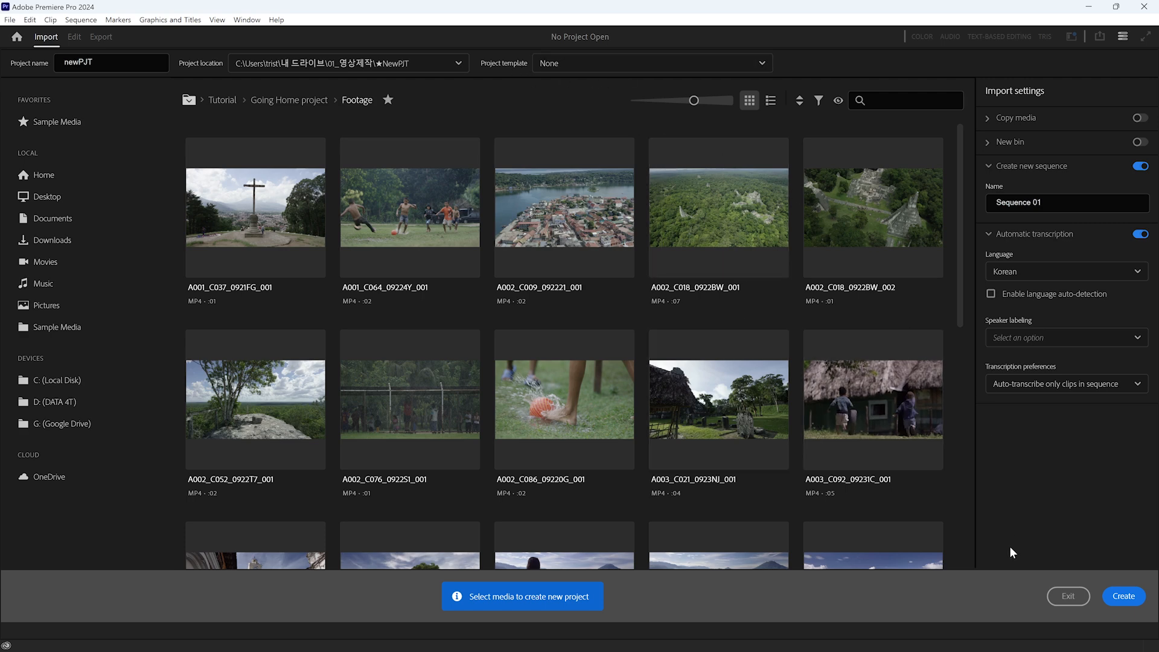
click(1125, 598)
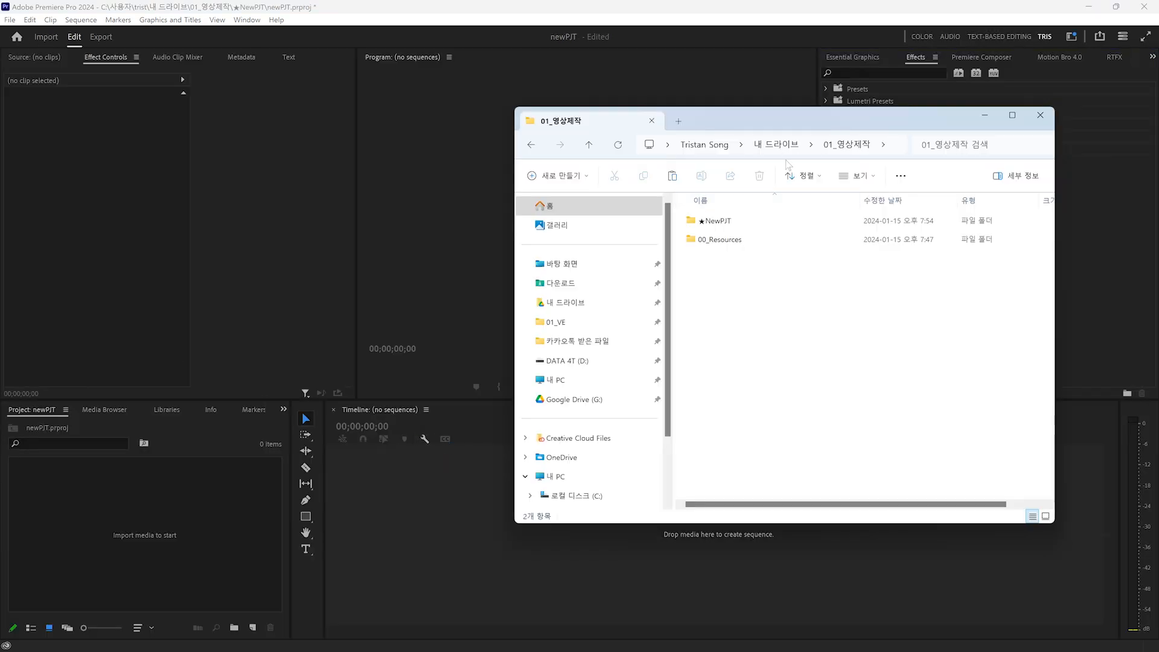
Import the 01_Video, 02_Image, 03_Audio and 04_Other folders from 00_Resources into the project as bins
double_click(726, 242)
click(722, 223)
click(719, 241)
click(717, 260)
click(718, 278)
drag(796, 328, 56, 491)
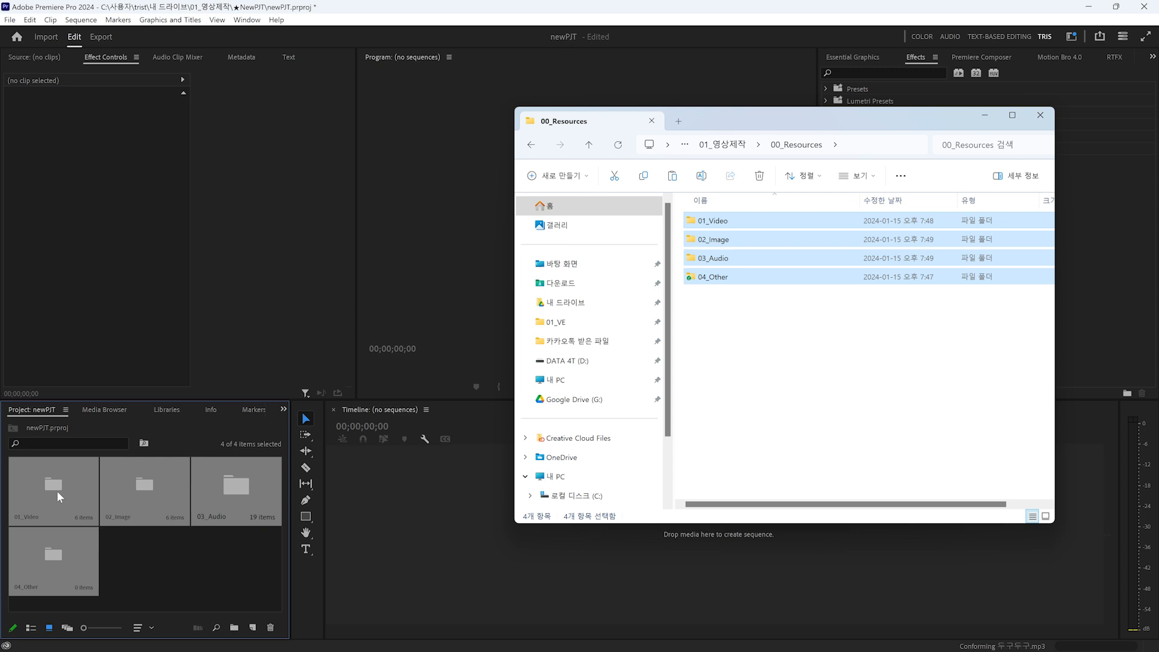
Check the contents of the imported 01_Video, 02_Image and 03_Audio bins and return to the project root
click(99, 532)
double_click(65, 494)
click(13, 428)
double_click(143, 481)
click(13, 427)
click(247, 481)
double_click(248, 483)
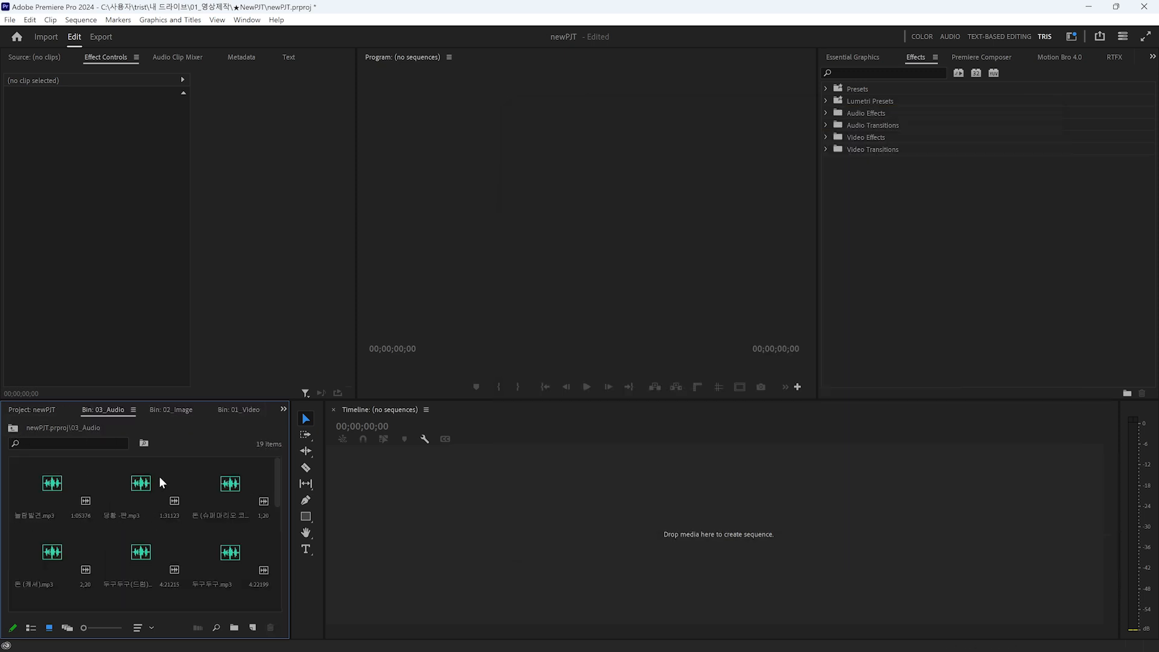
click(13, 428)
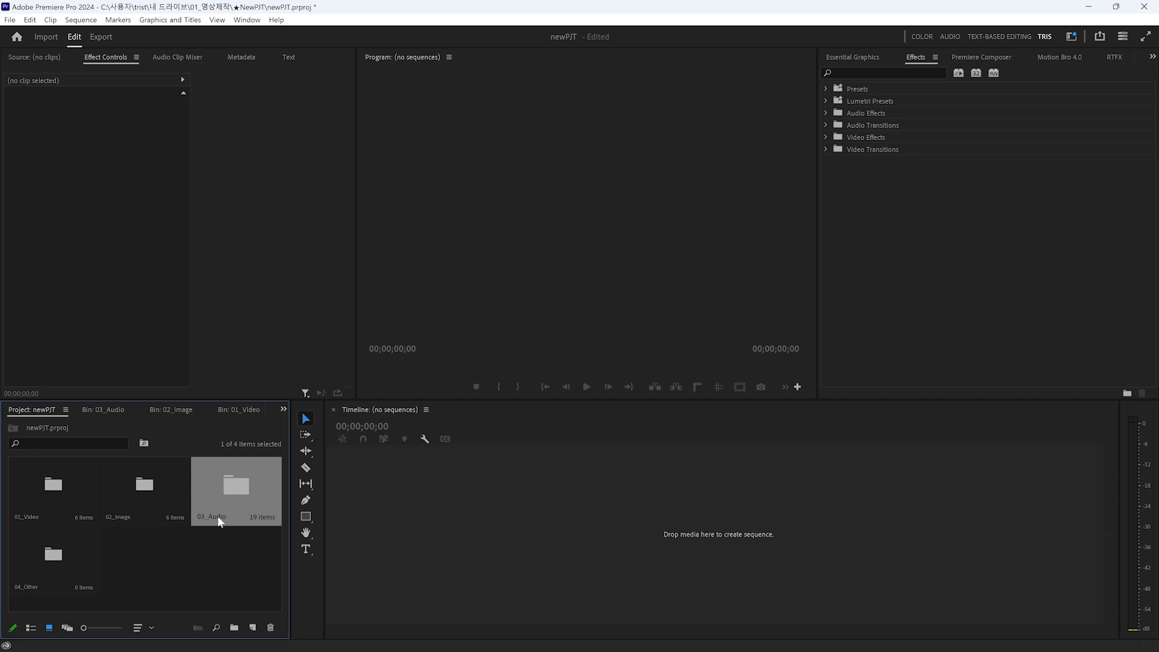
click(245, 565)
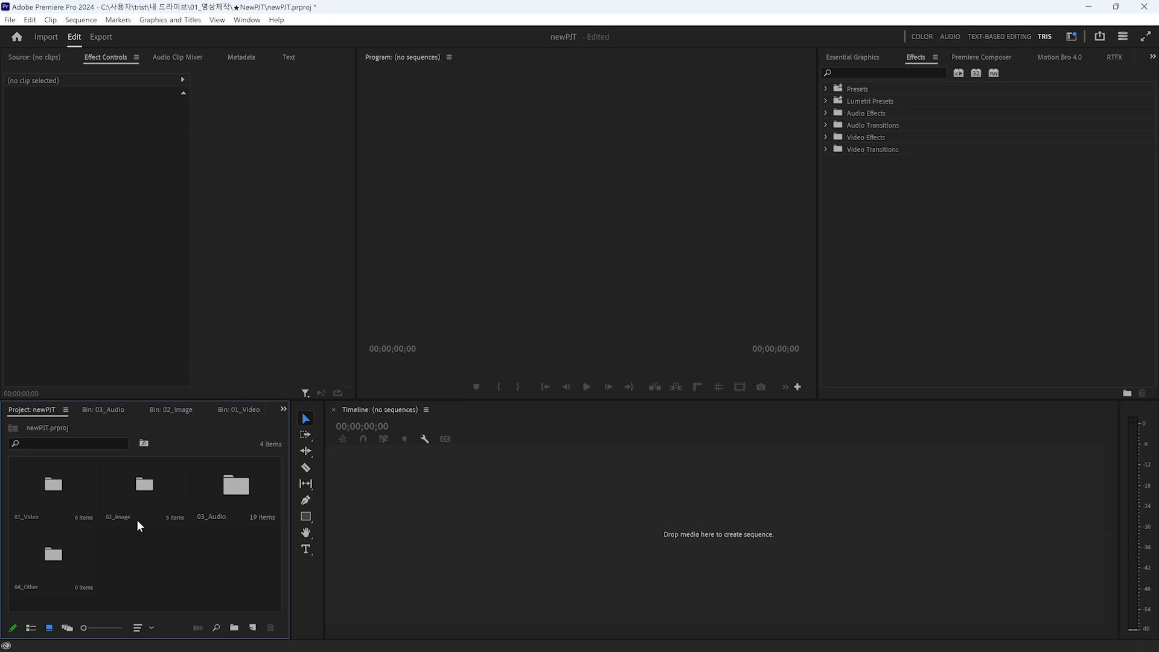
Create a sequence named main from the HD 1080p 29.97 fps preset and save the project
click(252, 627)
click(300, 509)
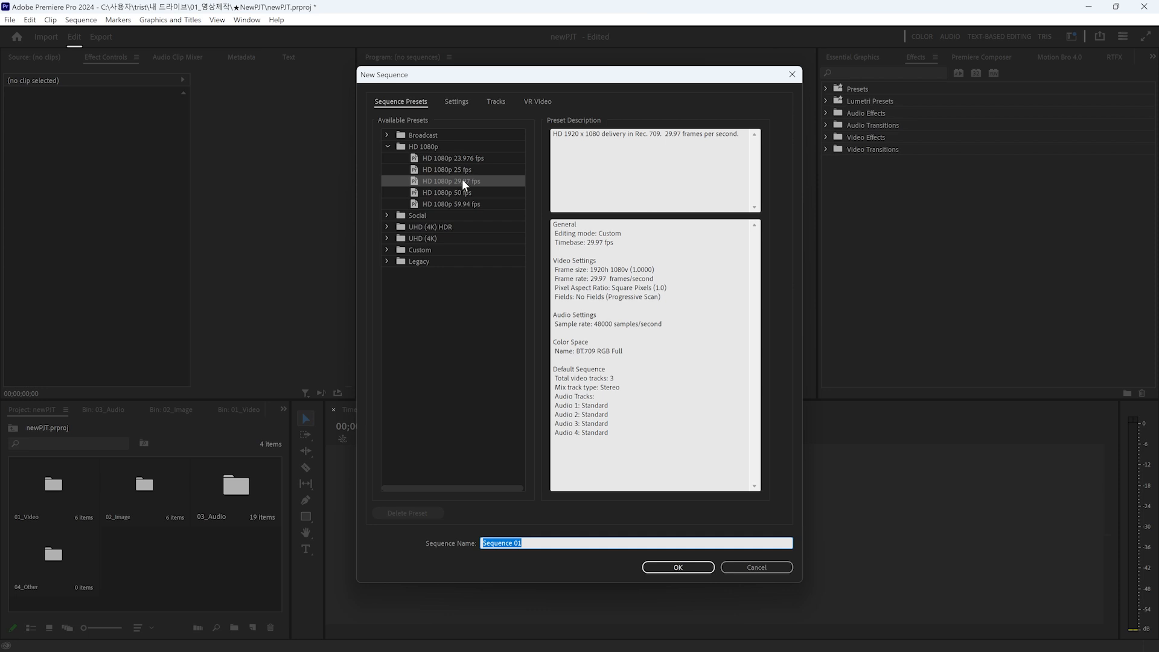
click(456, 101)
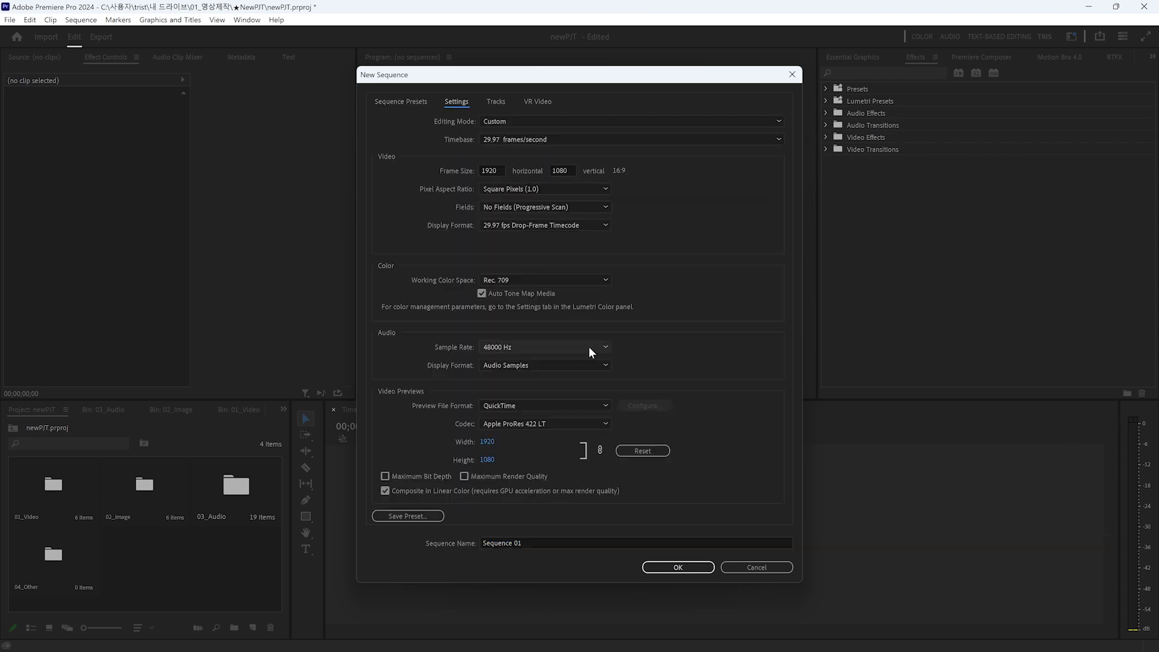
click(403, 102)
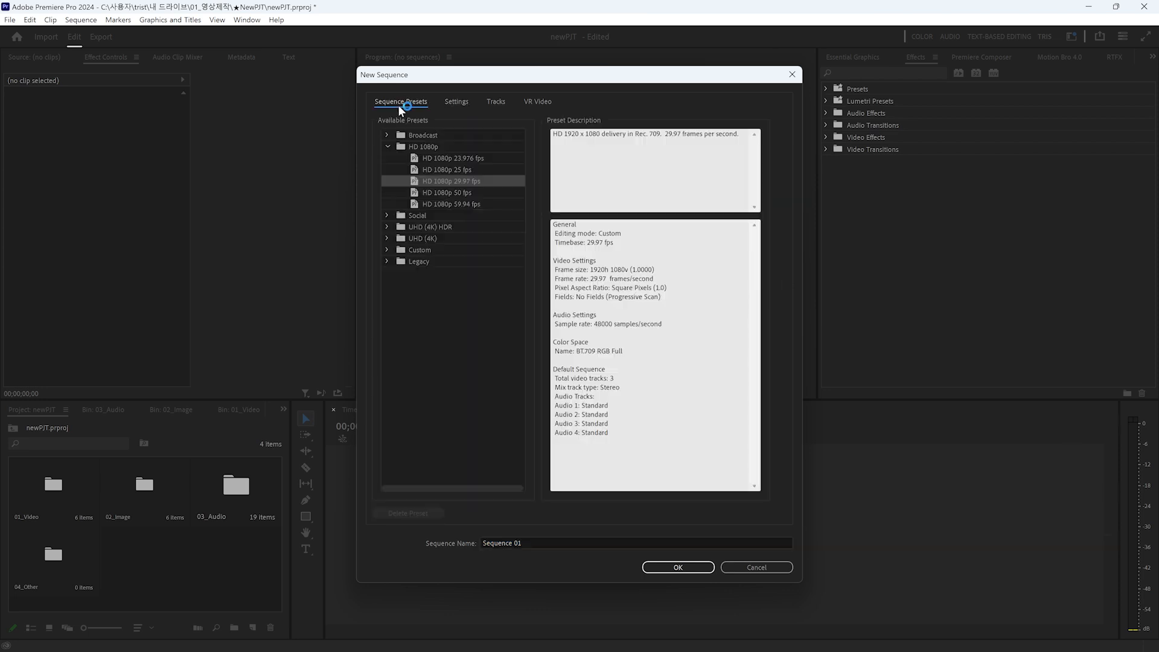
key(Tab)
text(main)
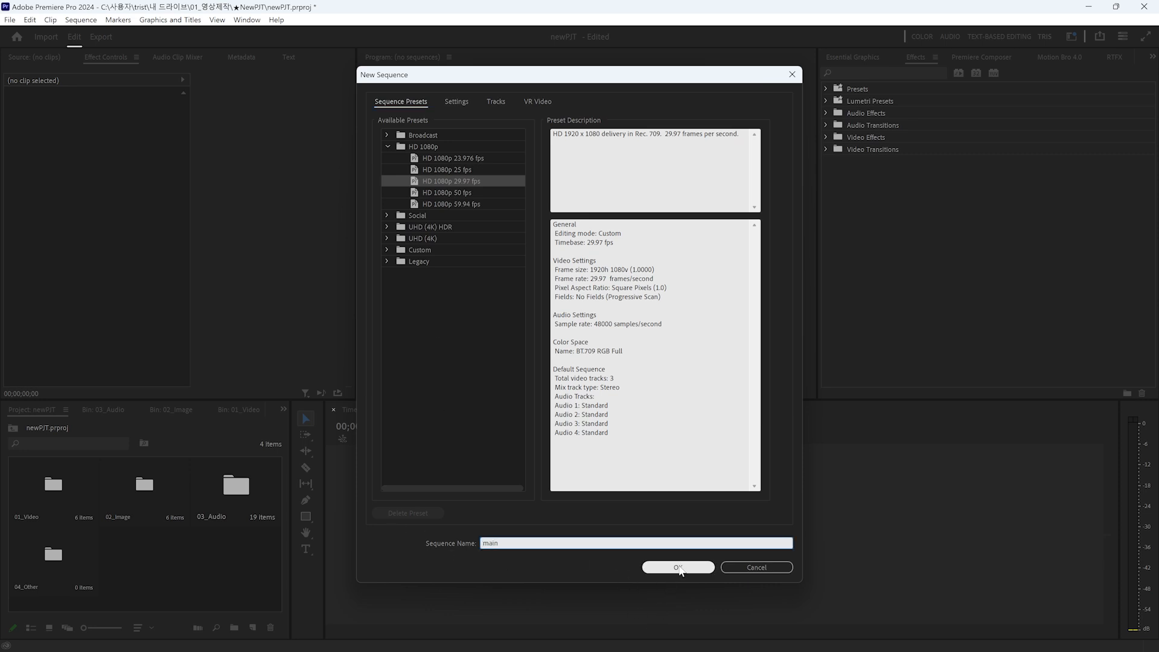
click(679, 568)
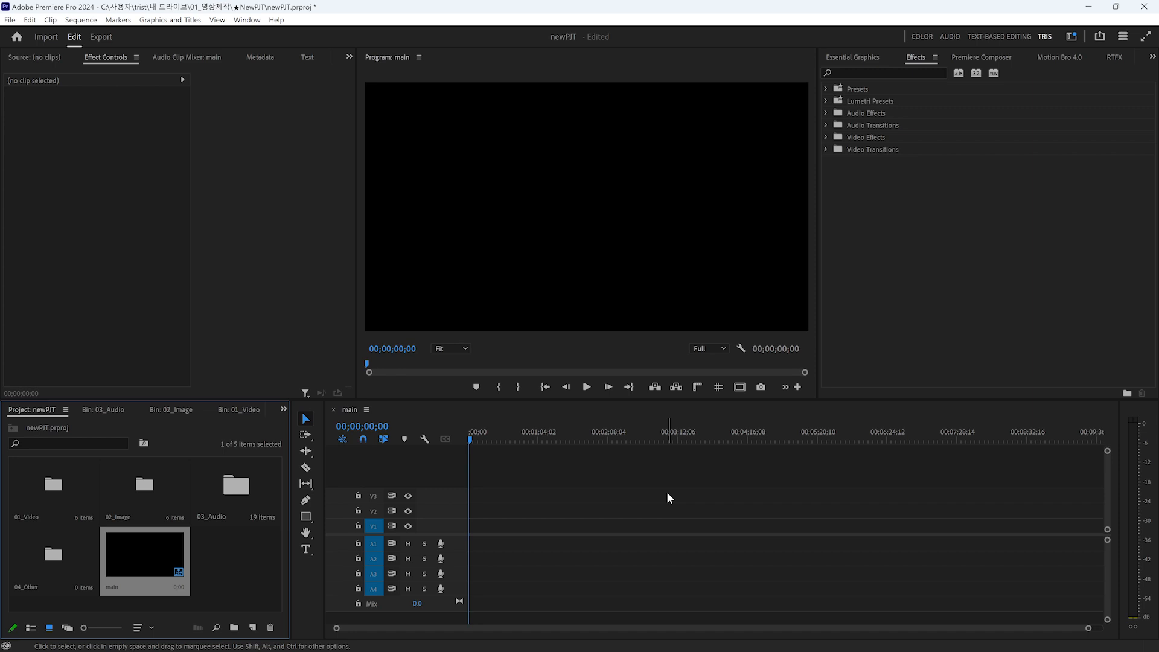
key(ctrl+s)
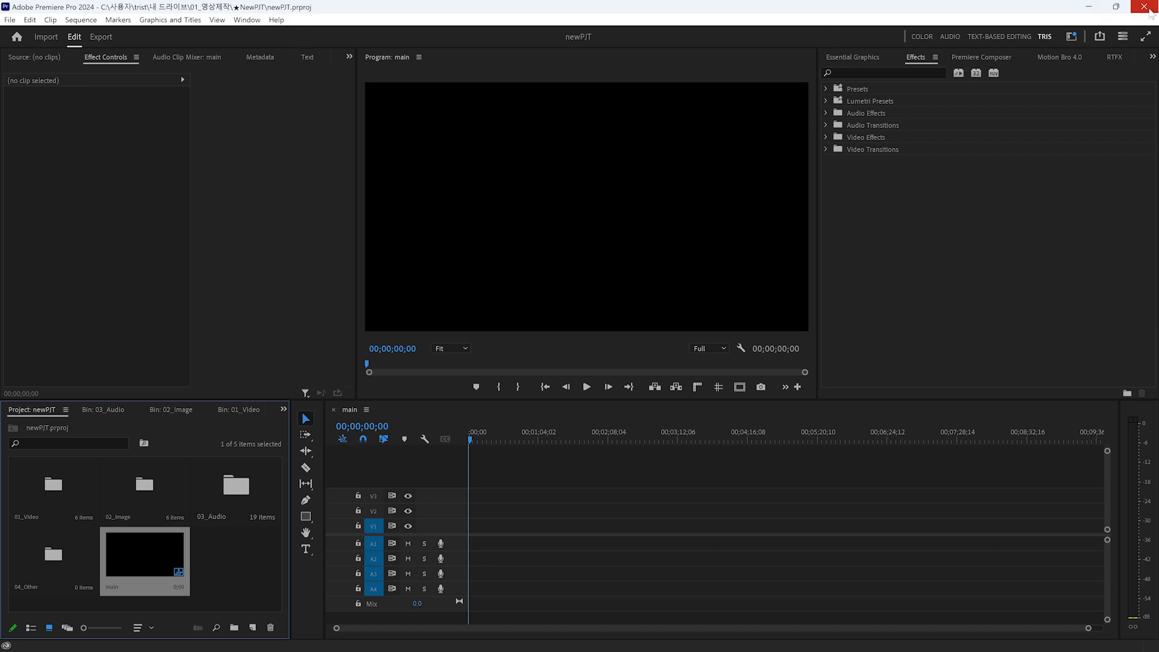
Close Premiere Pro and check the 01_Video, 02_Image, 03_Audio and 04_Other folders and the project file in ★NewPJT
click(1150, 10)
double_click(322, 157)
key(alt+Left)
double_click(329, 175)
key(alt+Left)
double_click(329, 194)
key(alt+Left)
double_click(330, 211)
key(alt+Left)
click(349, 251)
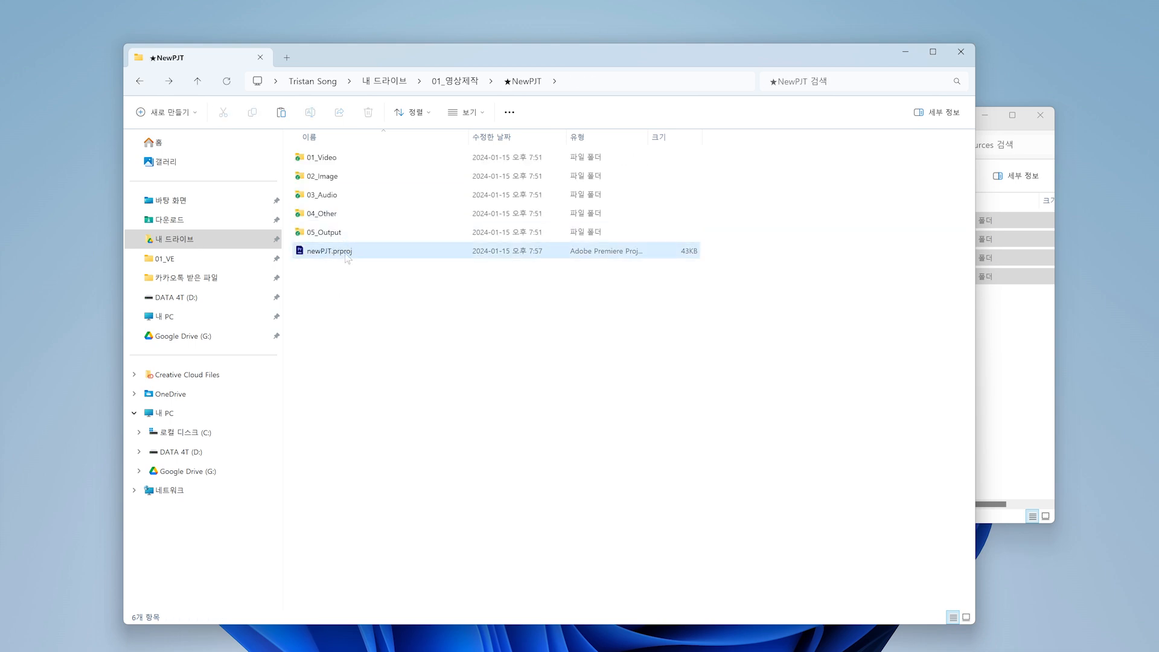
Duplicate the ★NewPJT folder inside 01_영상제작 and name the copy 240113_돈까스맛집
click(455, 81)
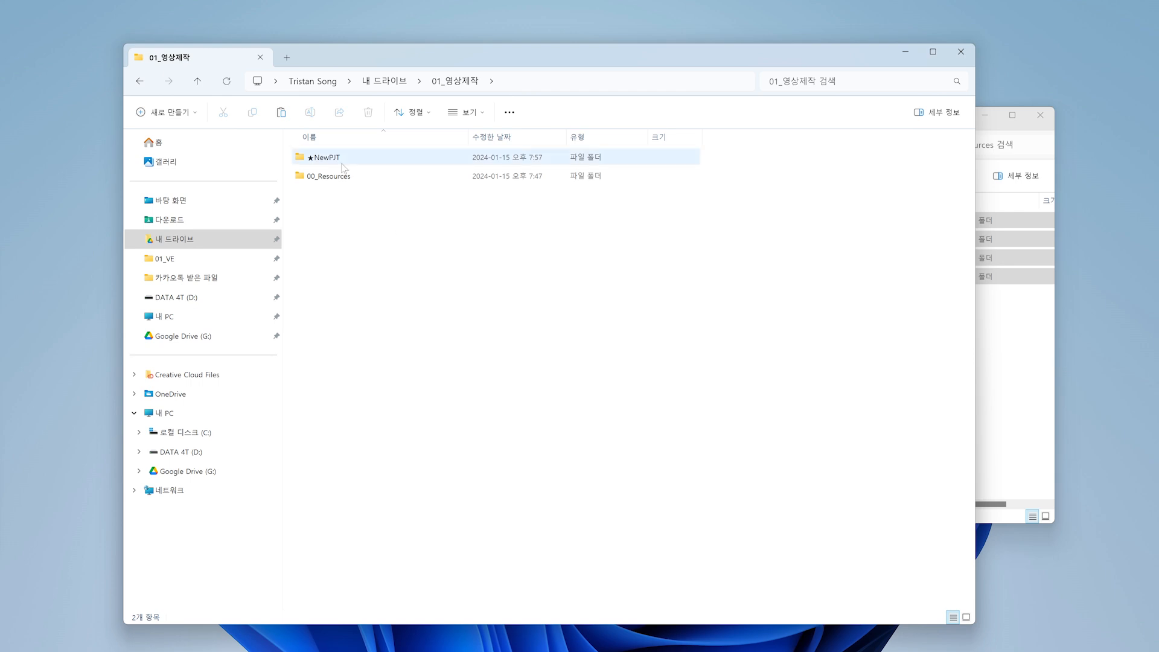
click(309, 156)
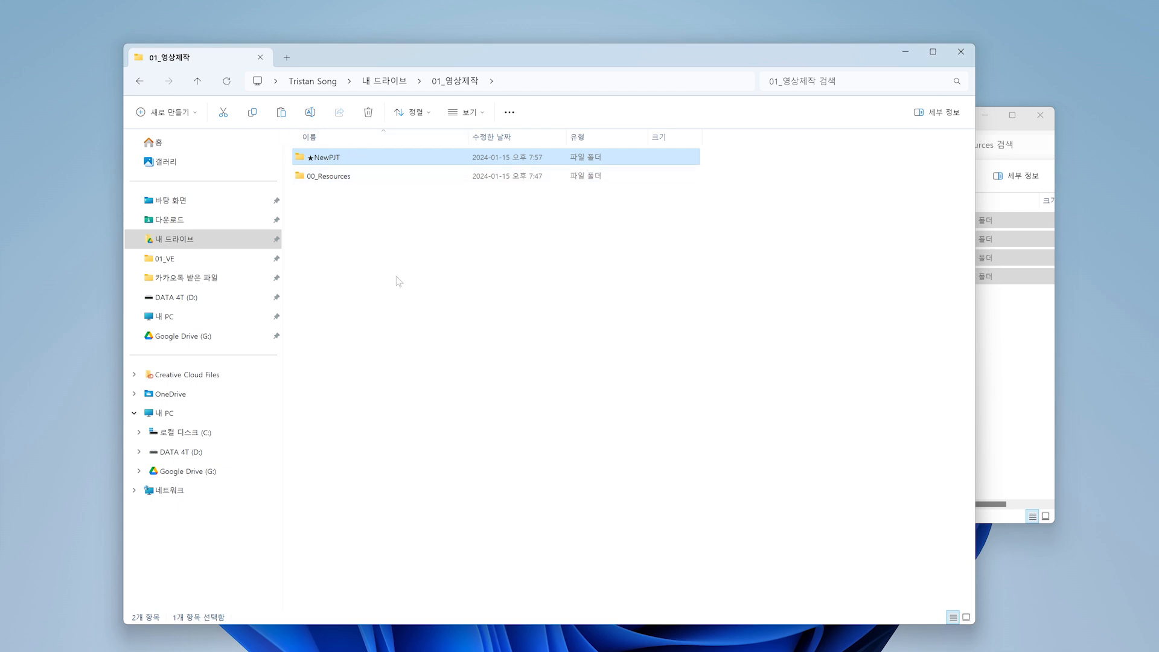
key(ctrl+c)
key(ctrl+v)
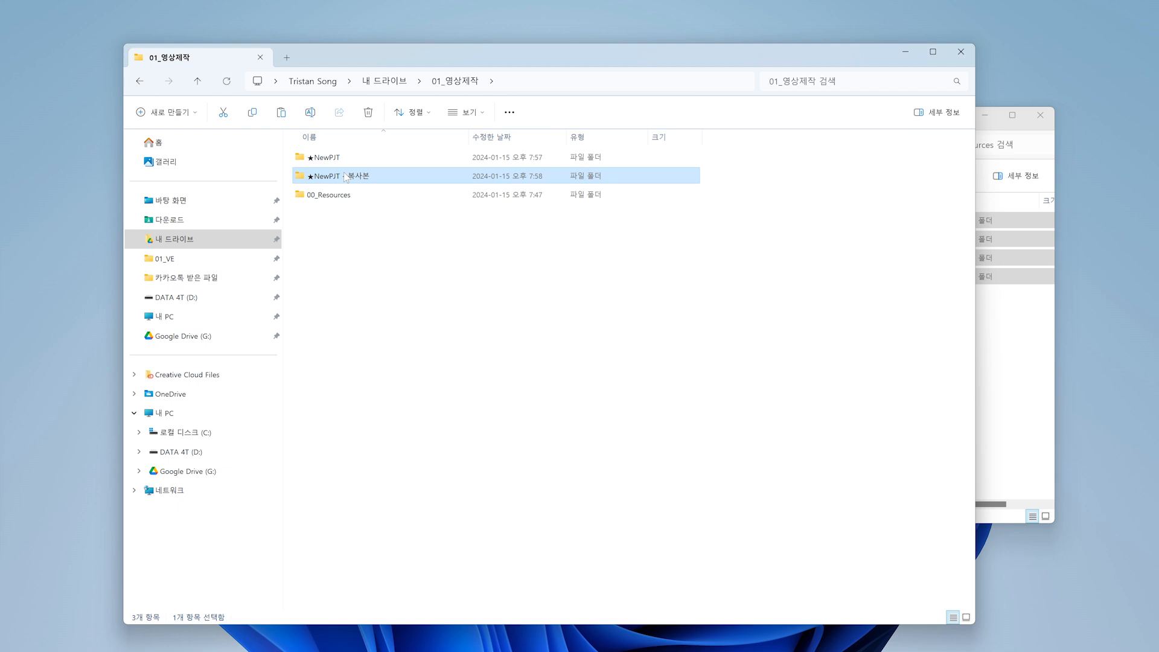
key(F2)
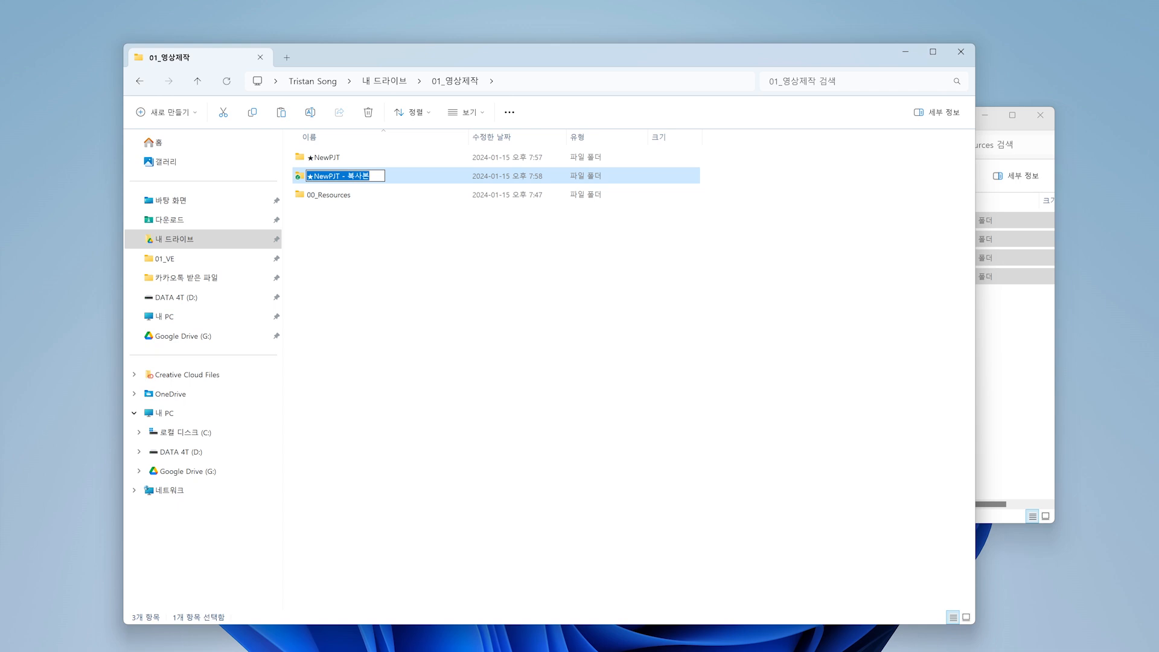
text(24011)
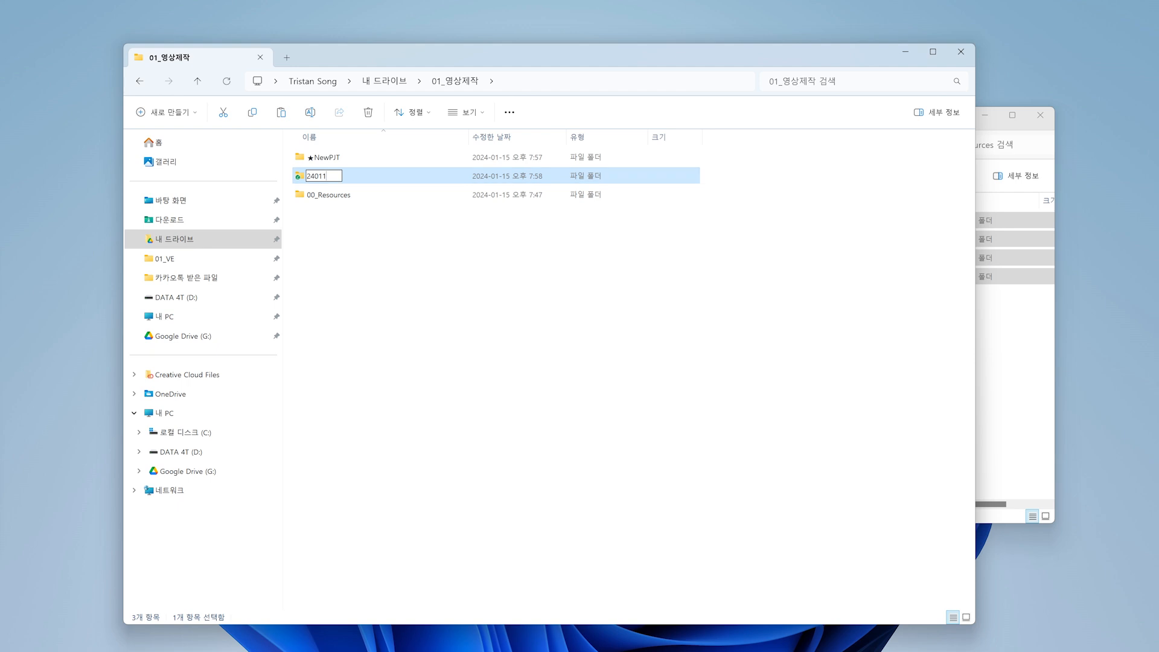
text(3_돈까슴맛집)
key(Return)
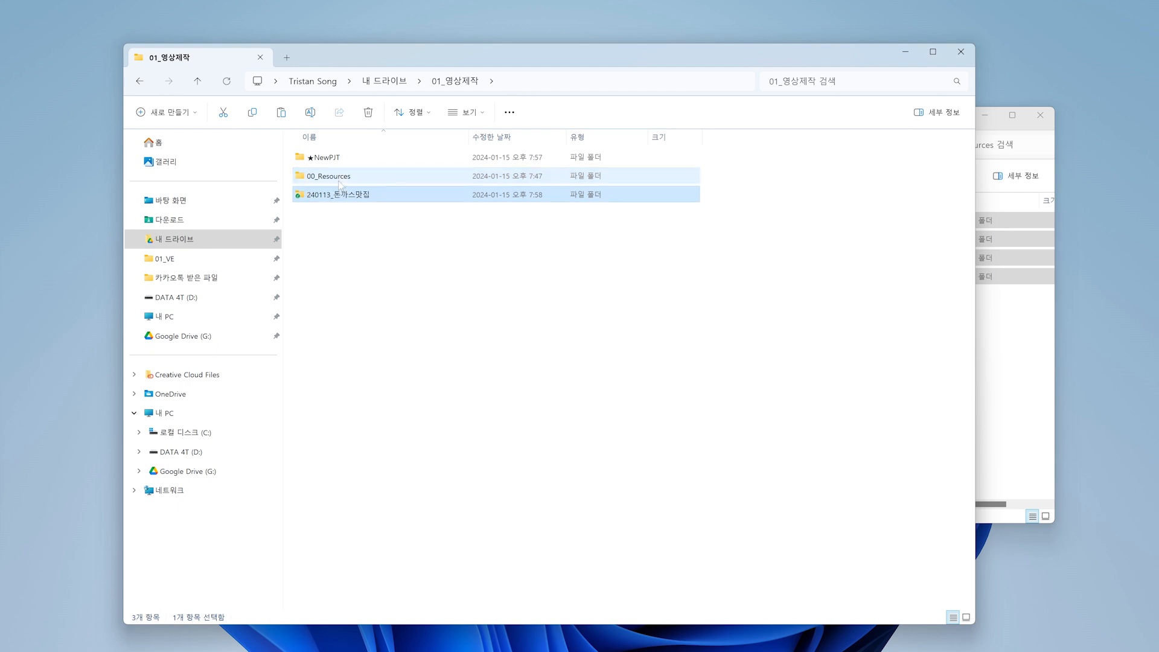
Place IMG_1907.MOV and IMG_1909.MOV in the 01_Video folder of 240113_돈까스맛집, and IMG_1910.JPG to IMG_1912.JPG in its 02_Image folder
double_click(384, 197)
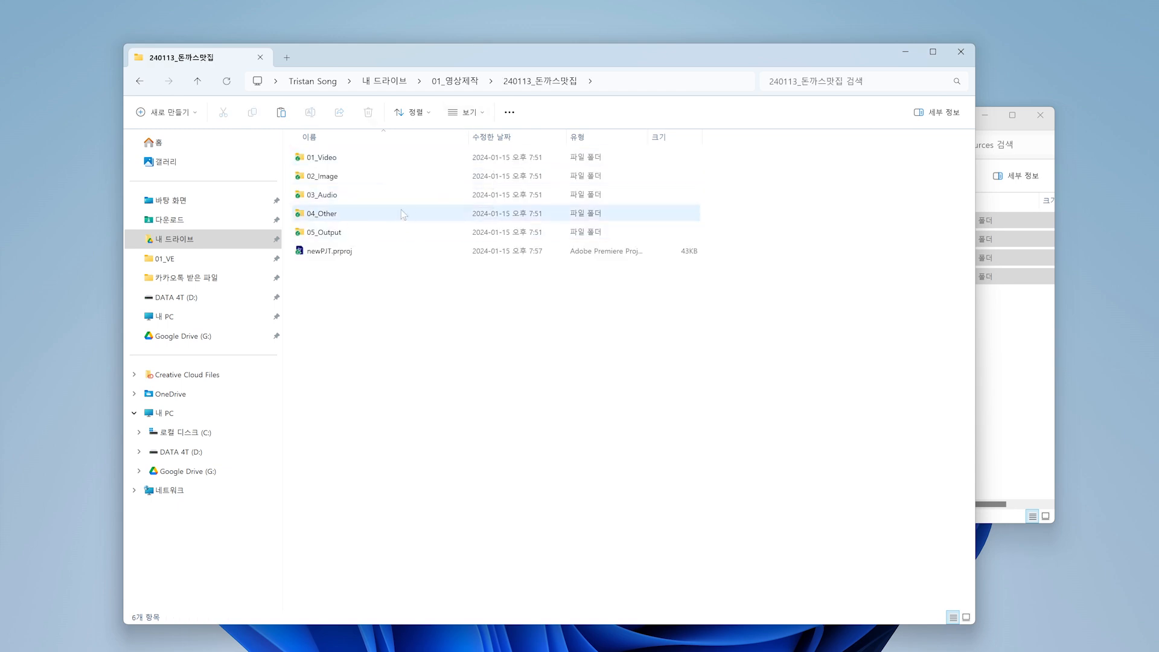
double_click(334, 158)
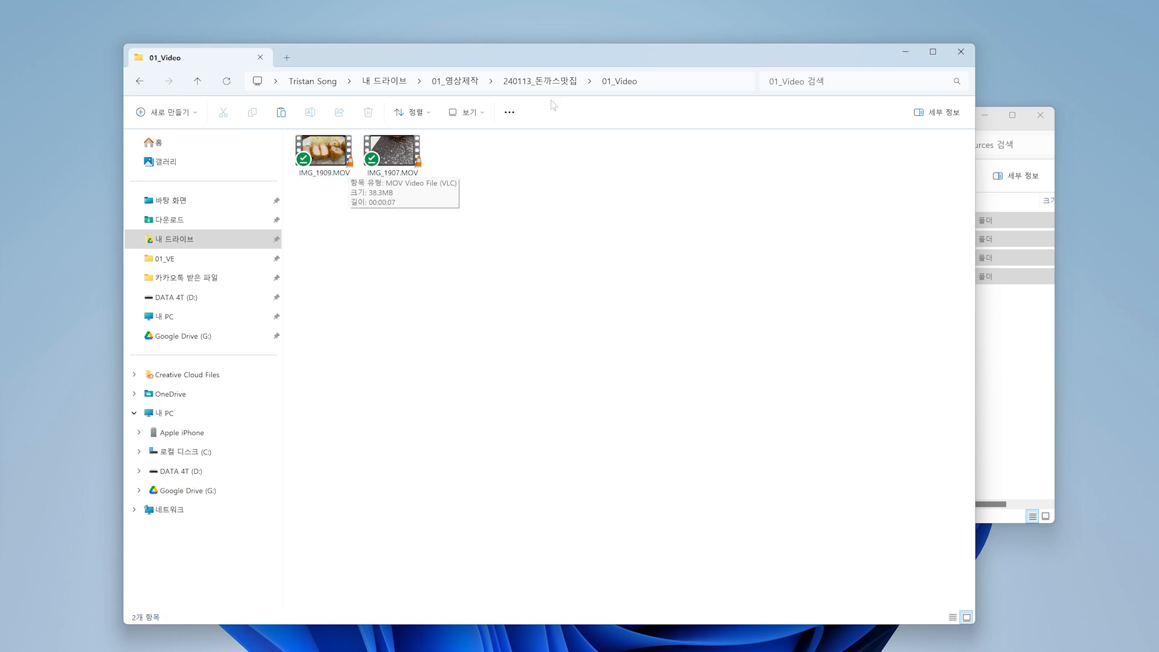
click(558, 83)
click(326, 178)
double_click(325, 176)
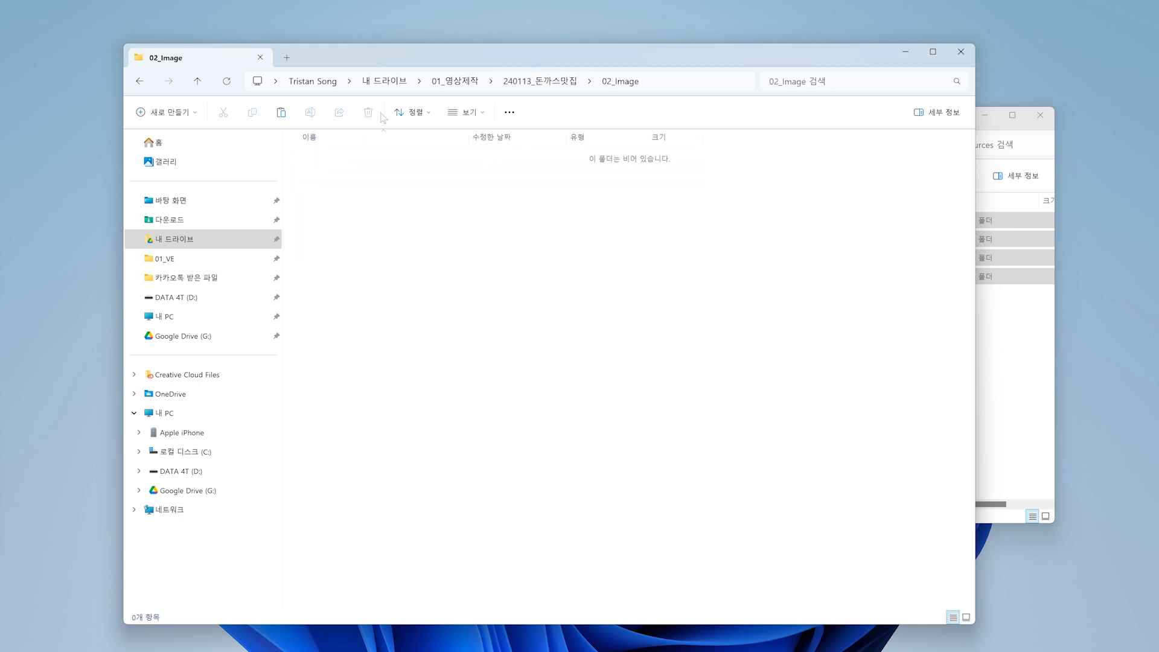
key(ctrl+v)
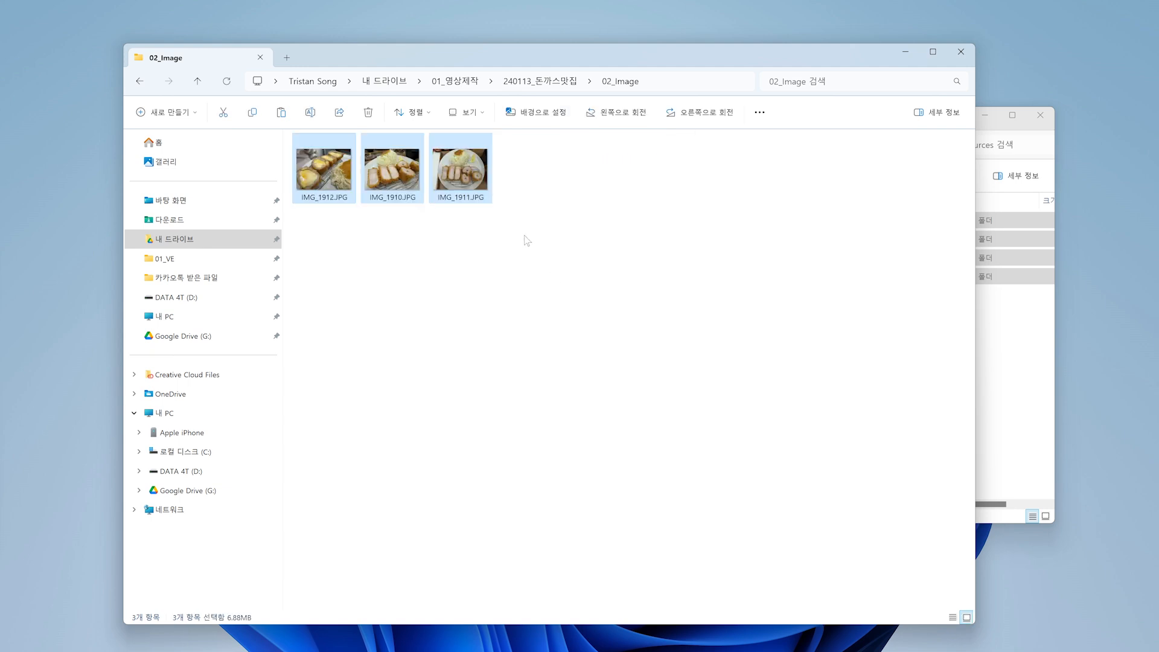
click(556, 83)
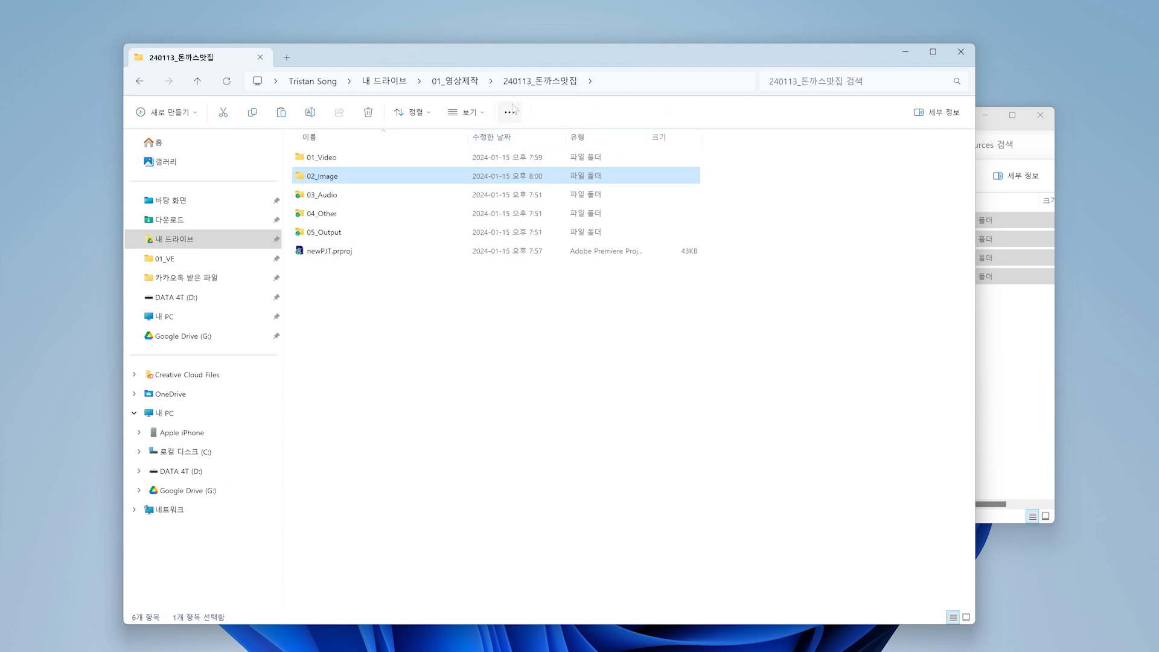
Rename the copied newPJT.prproj file as 돈까스맛집_1 and open it in Premiere Pro
click(324, 252)
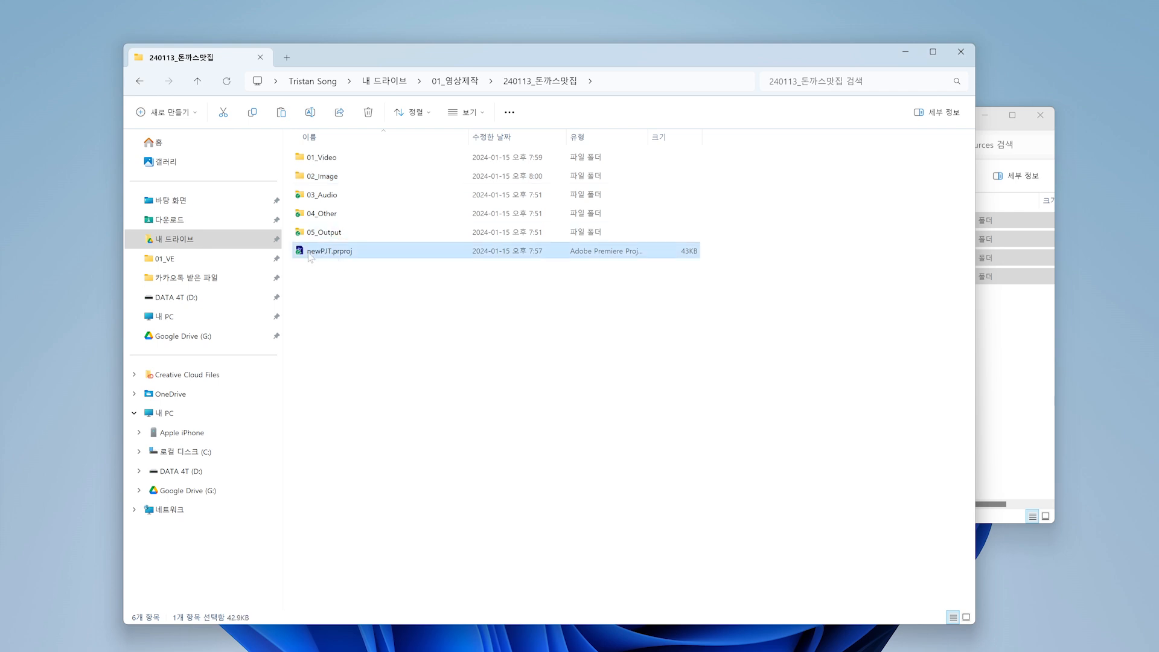
key(F2)
text(돈까)
text(스맛집_1)
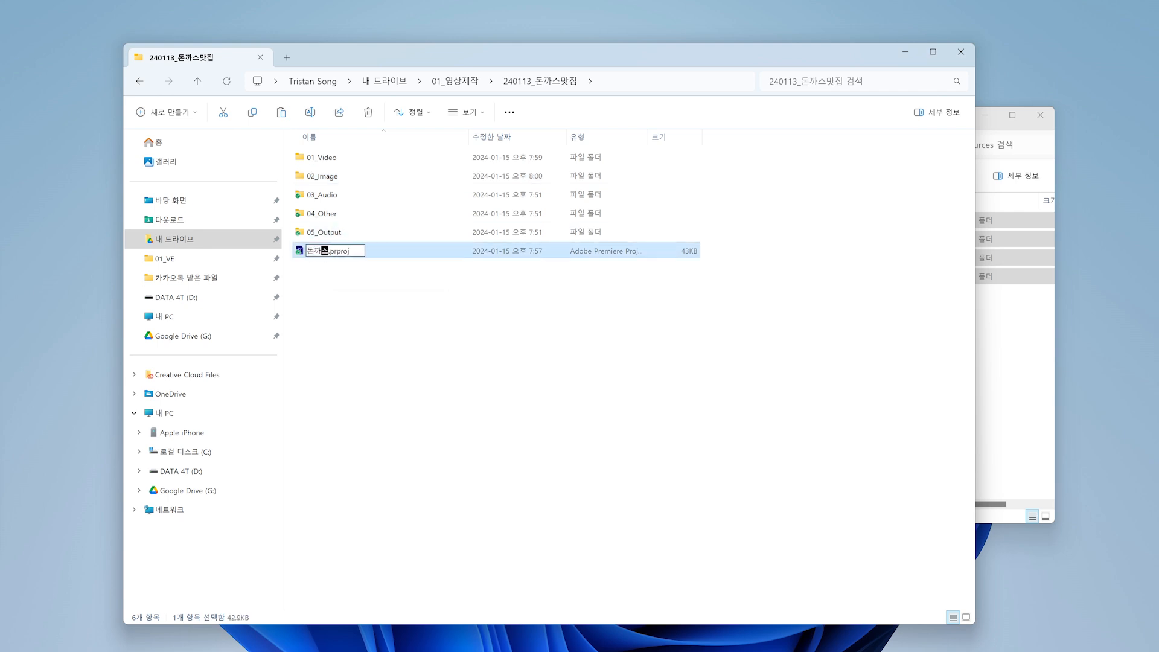
key(Return)
double_click(352, 253)
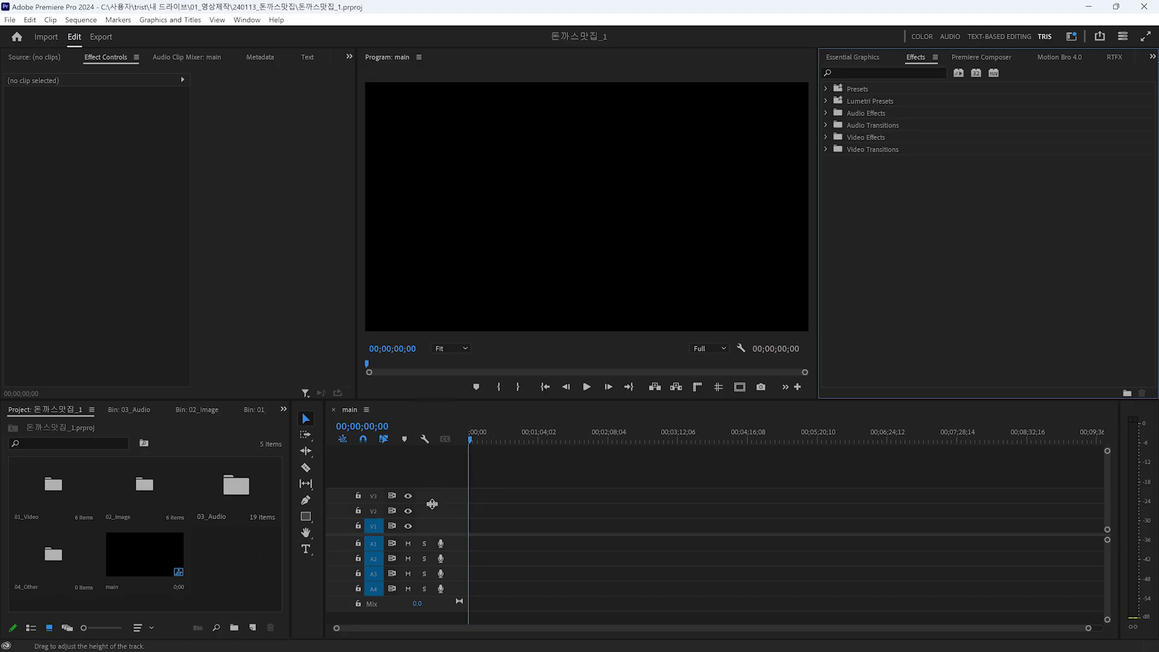
Check the contents of the 01_Video, 02_Image and 03_Audio bins in the copied project and return to its root
double_click(54, 486)
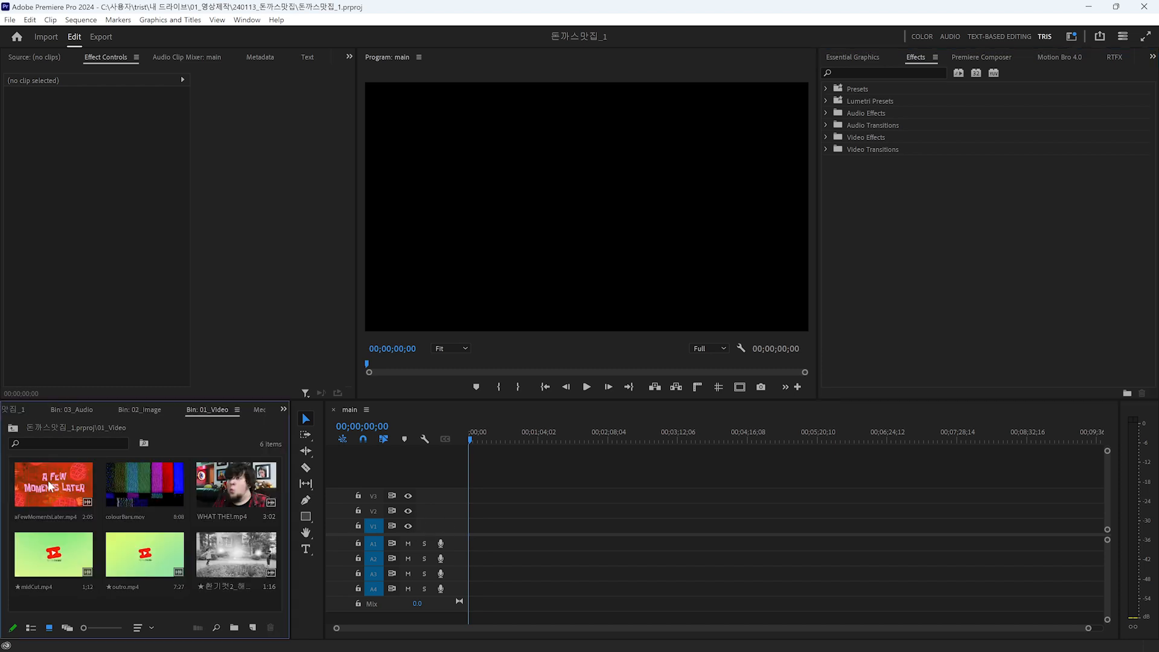
click(140, 409)
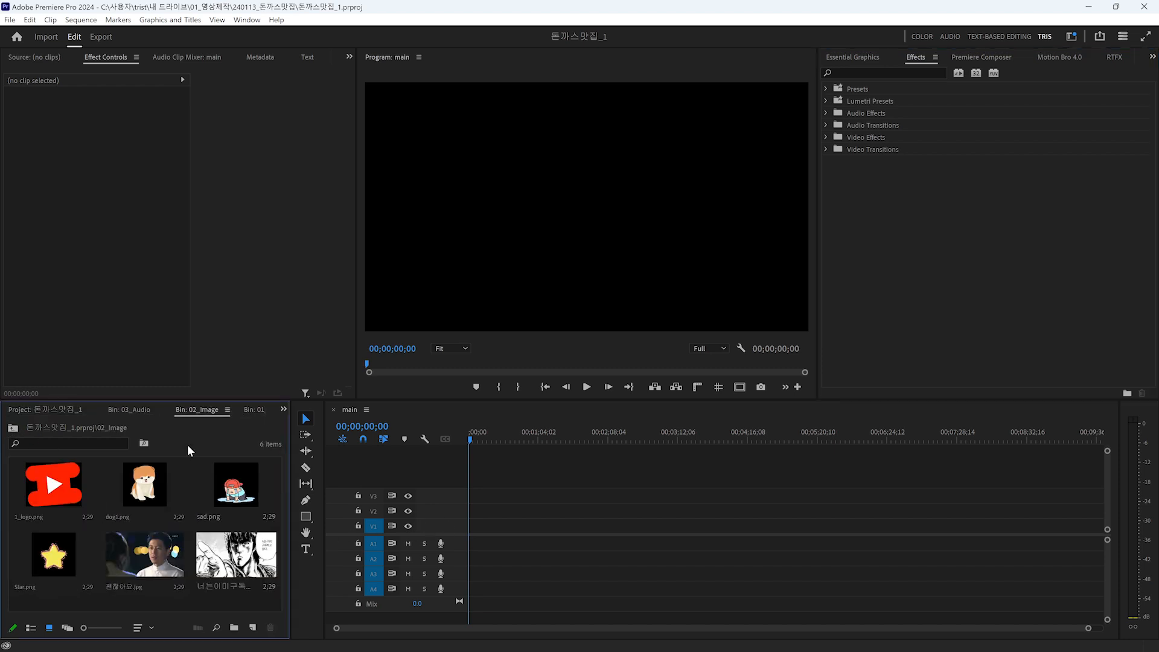
click(14, 428)
double_click(211, 482)
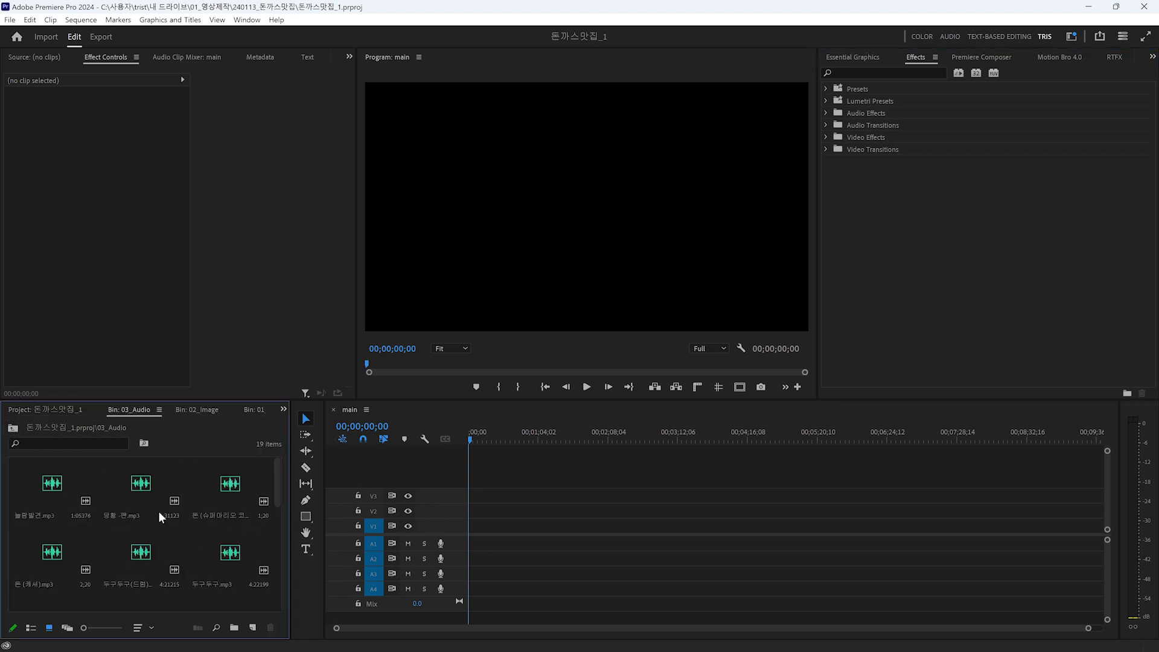
click(13, 428)
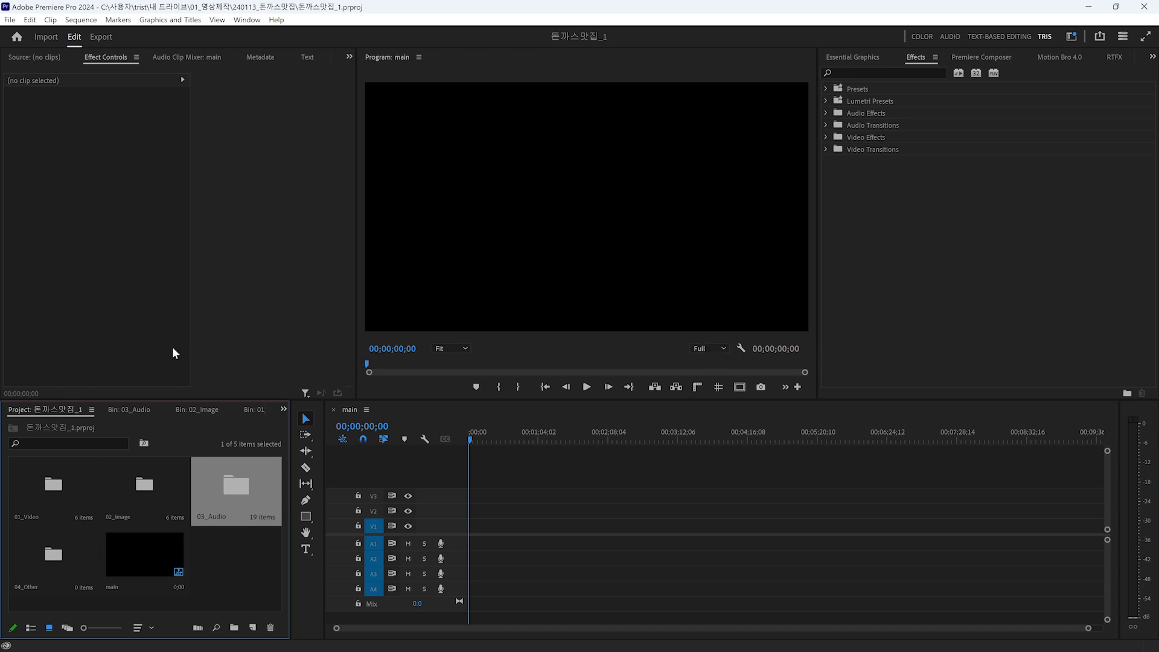
Import the two videos from the 240113_돈까스맛집 folder into the 01_Video bin and its three photos into the 02_Image bin
key(alt+Tab)
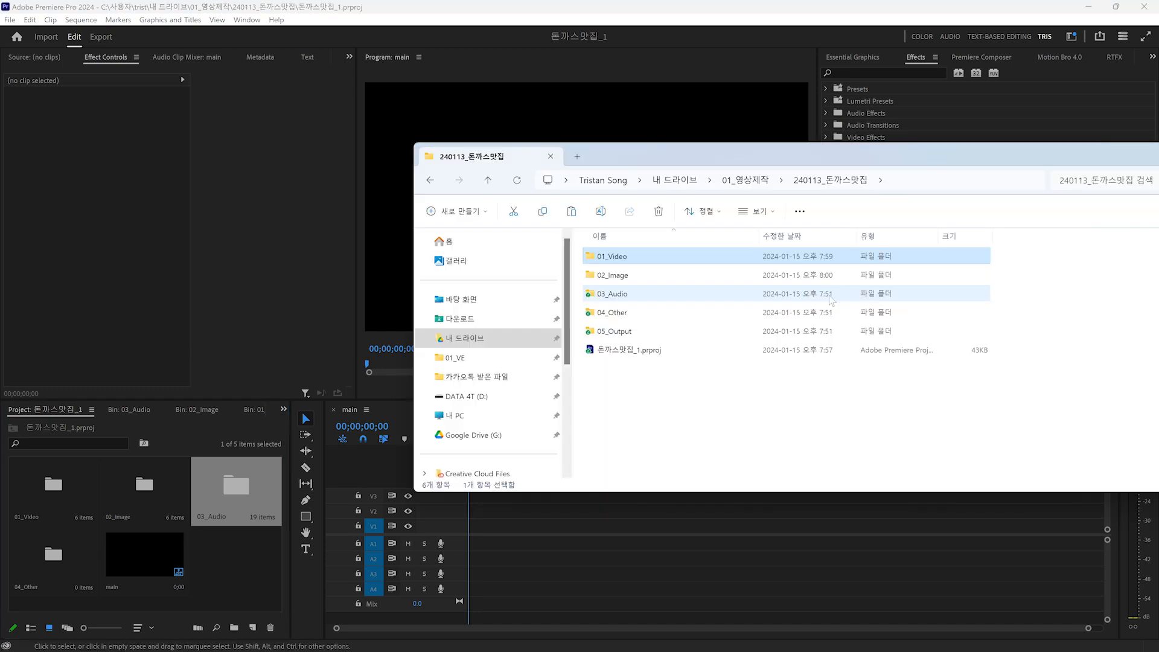
double_click(629, 257)
drag(755, 333, 61, 496)
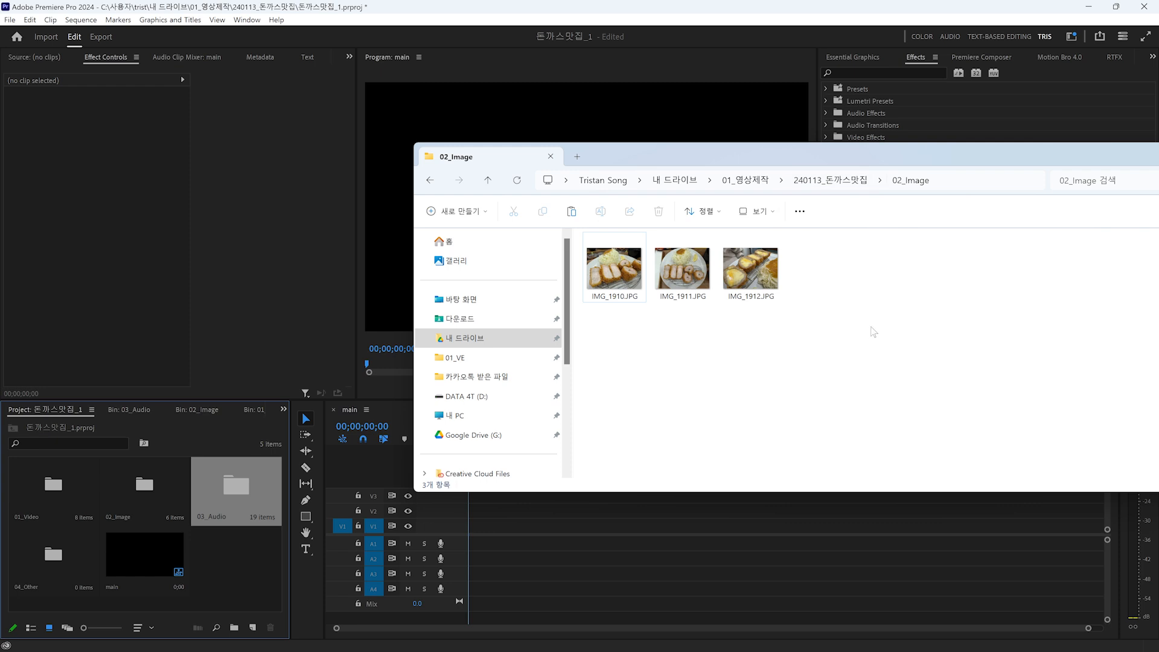
drag(902, 344, 148, 508)
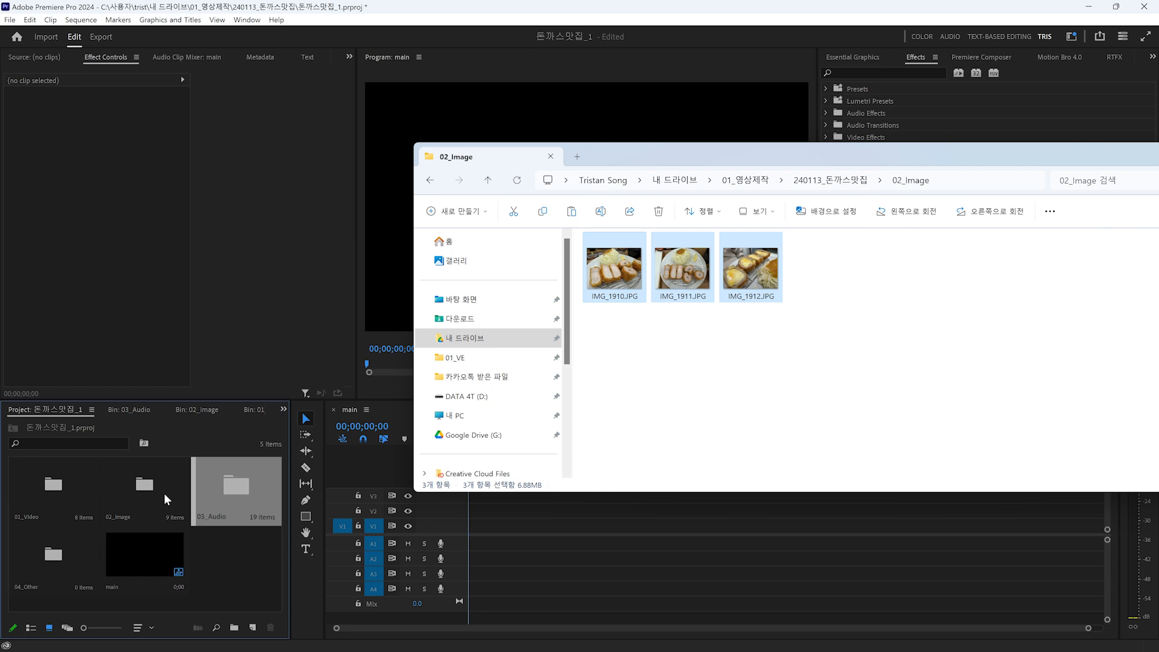
Place IMG_1907.MOV and IMG_1909.MOV from the 01_Video bin one after the other in the main sequence and scrub through them
click(165, 494)
double_click(58, 485)
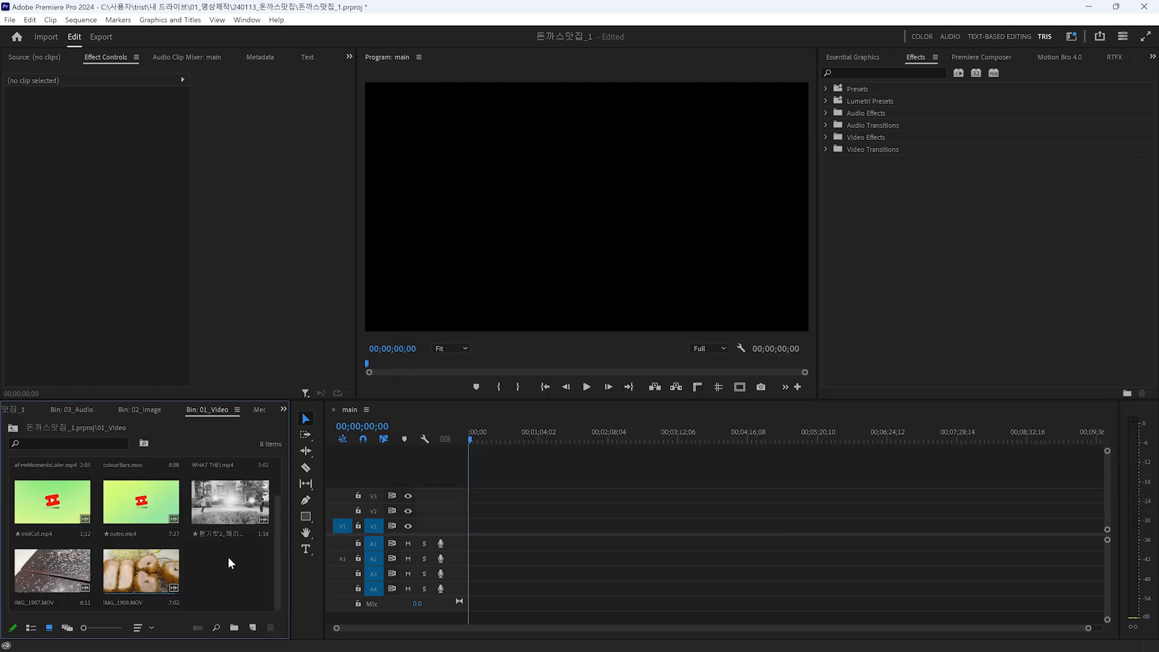
click(158, 418)
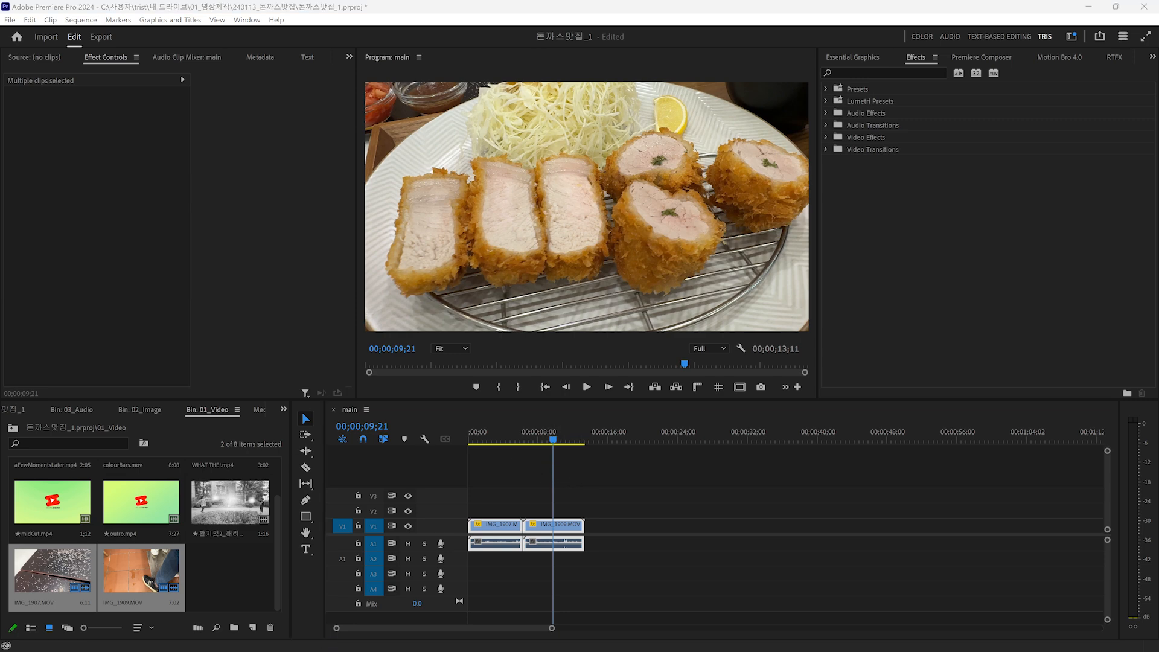
drag(552, 439, 558, 446)
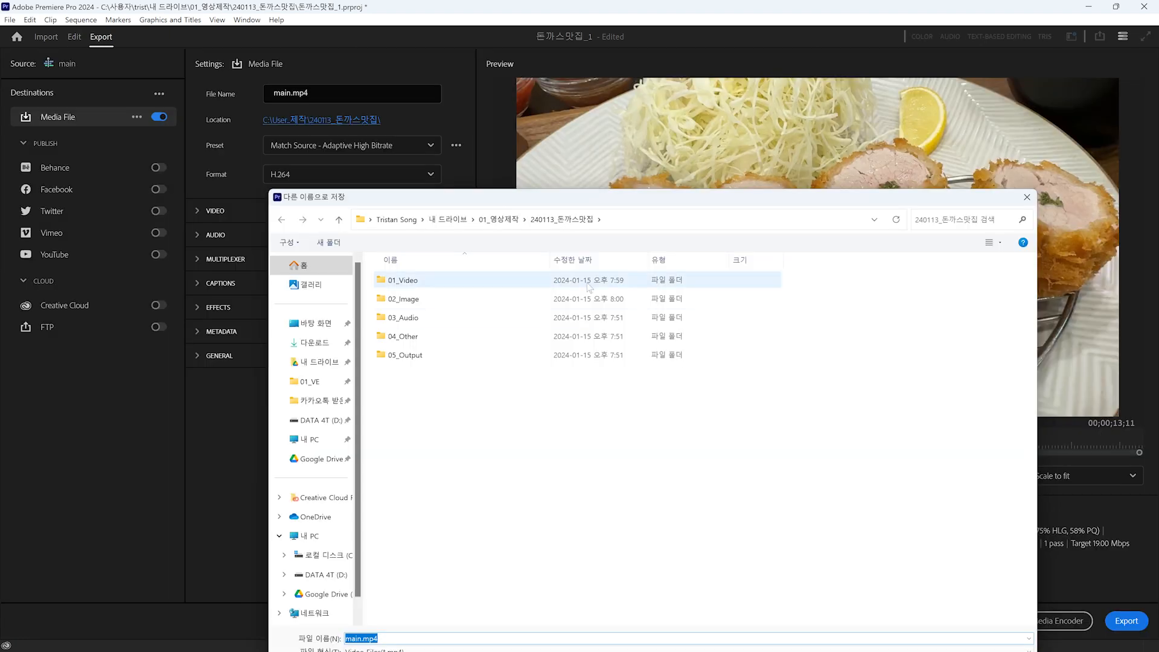
Set the export location of main.mp4 to the 05_Output folder of 240113_돈까스맛집
double_click(430, 361)
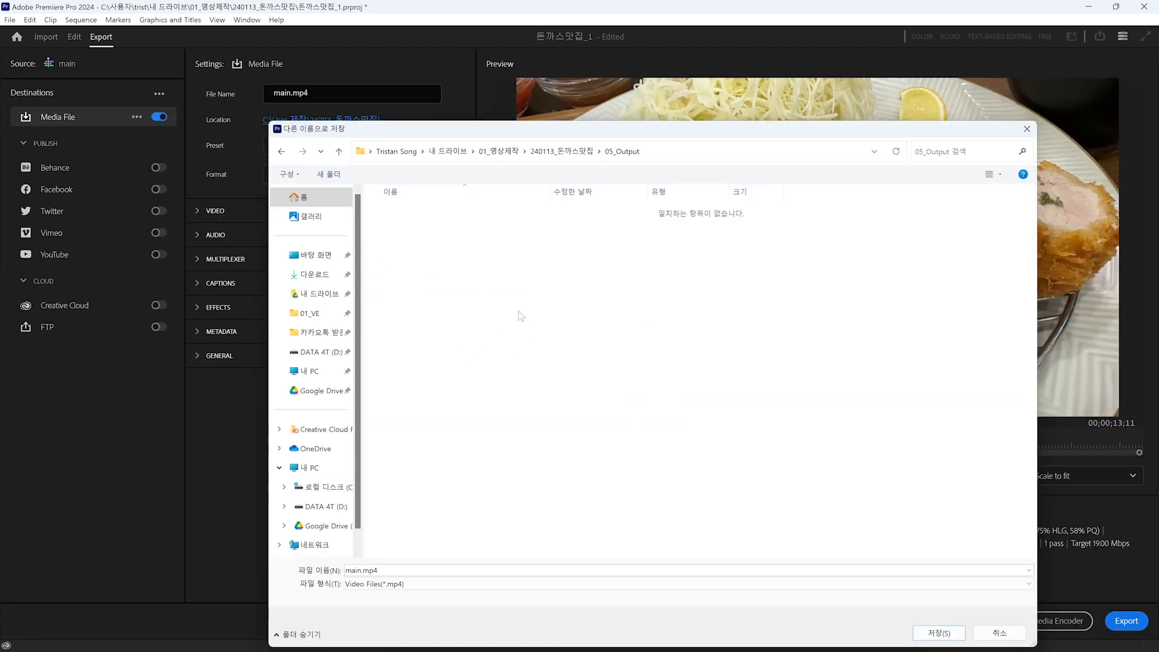
click(940, 632)
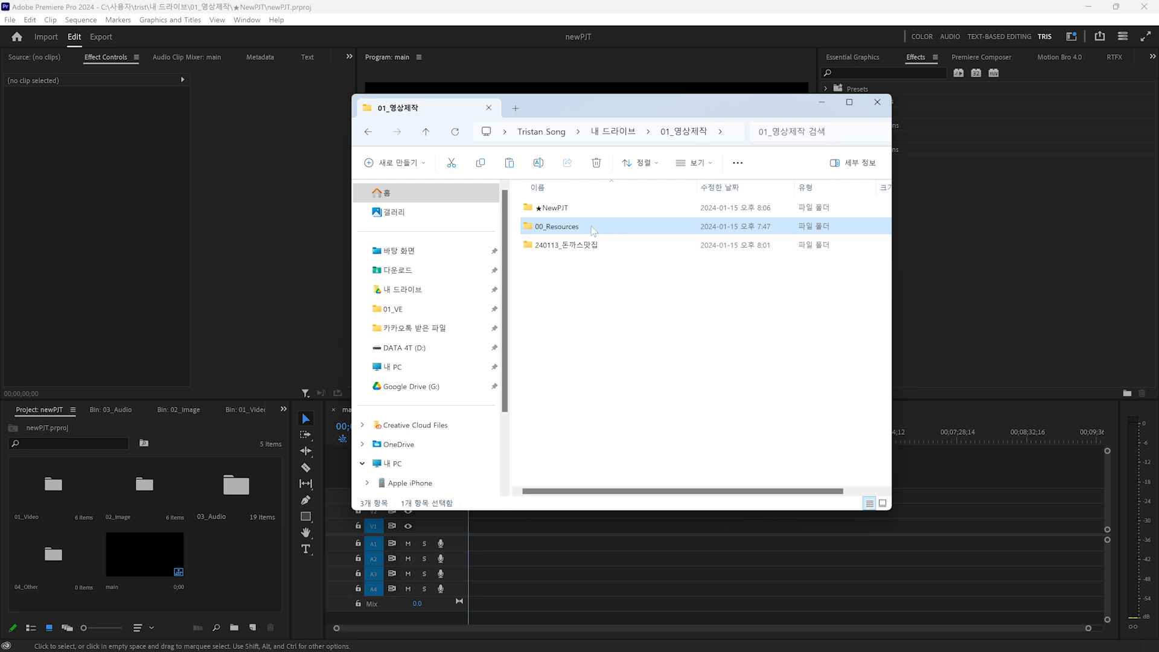
Paste the copied EASY.mp4 into the 01_Video folder inside 00_Resources
double_click(578, 232)
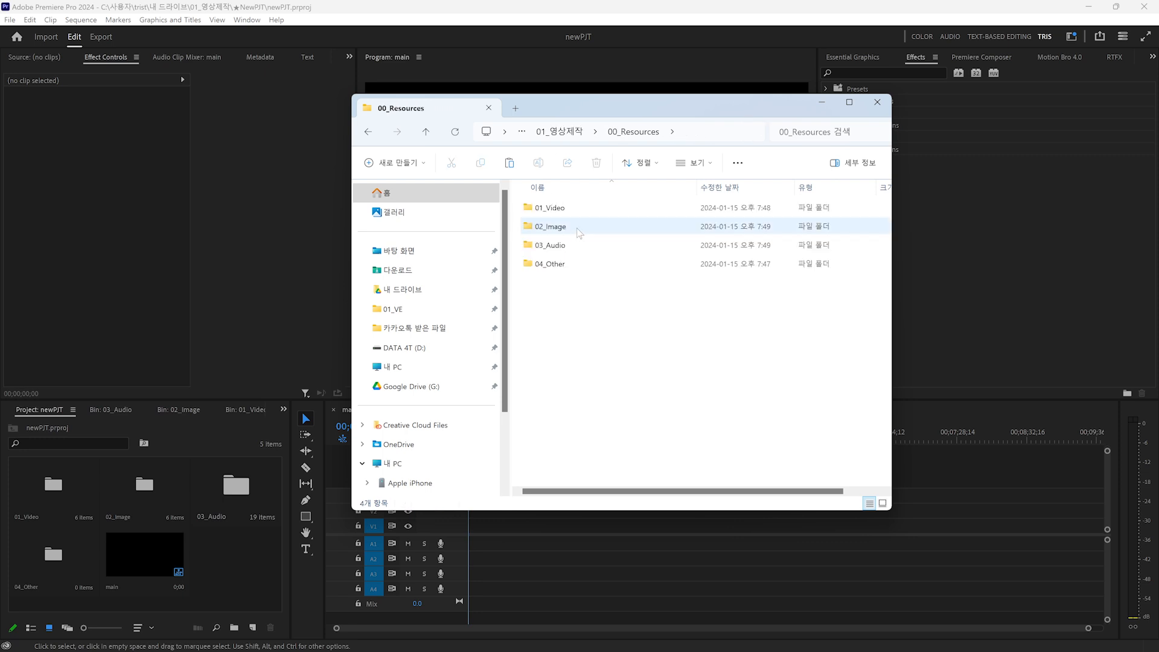
double_click(561, 207)
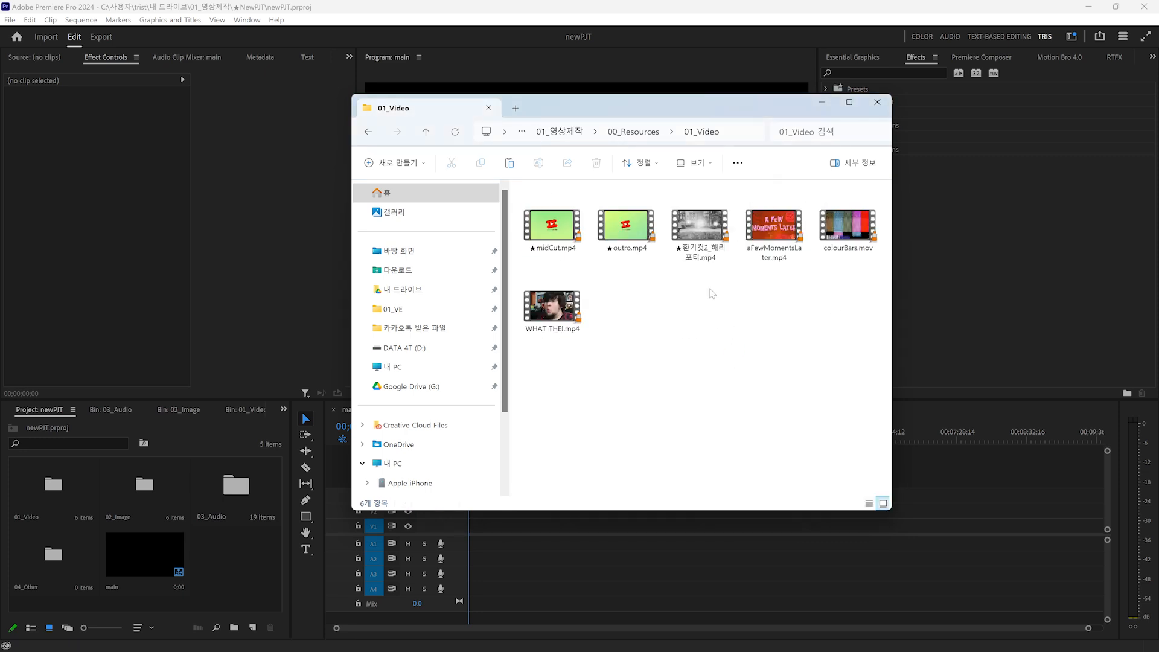
key(ctrl+v)
drag(592, 96, 780, 249)
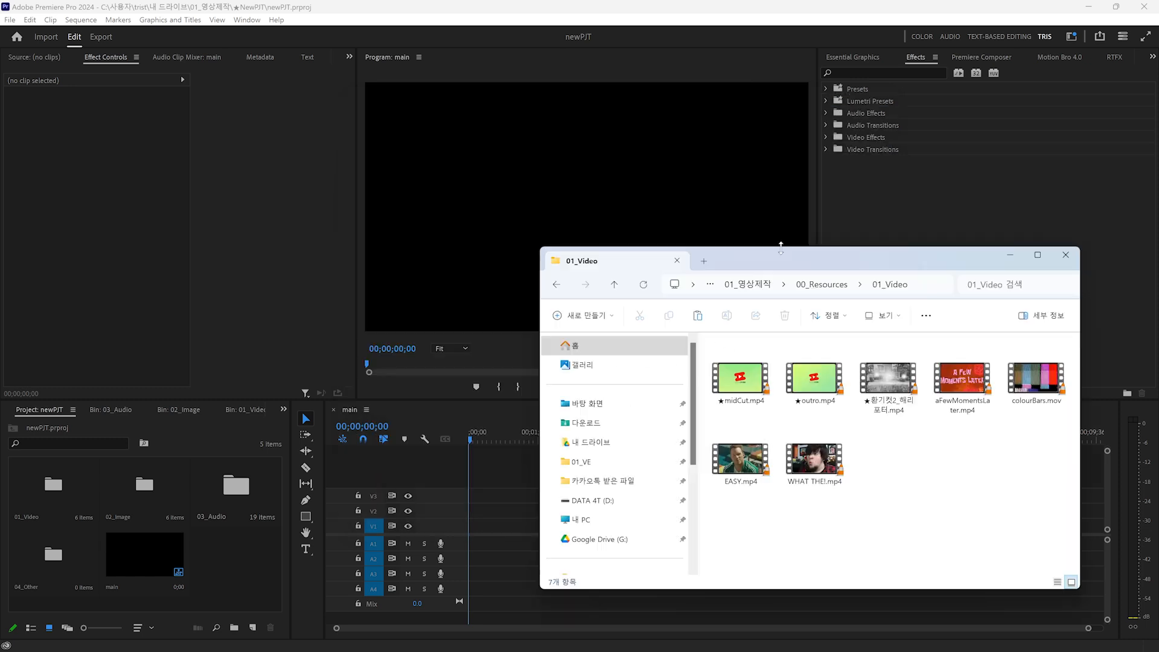
Import EASY.mp4 from the 00_Resources video folder into the 01_Video bin of newPJT and save the project
click(572, 71)
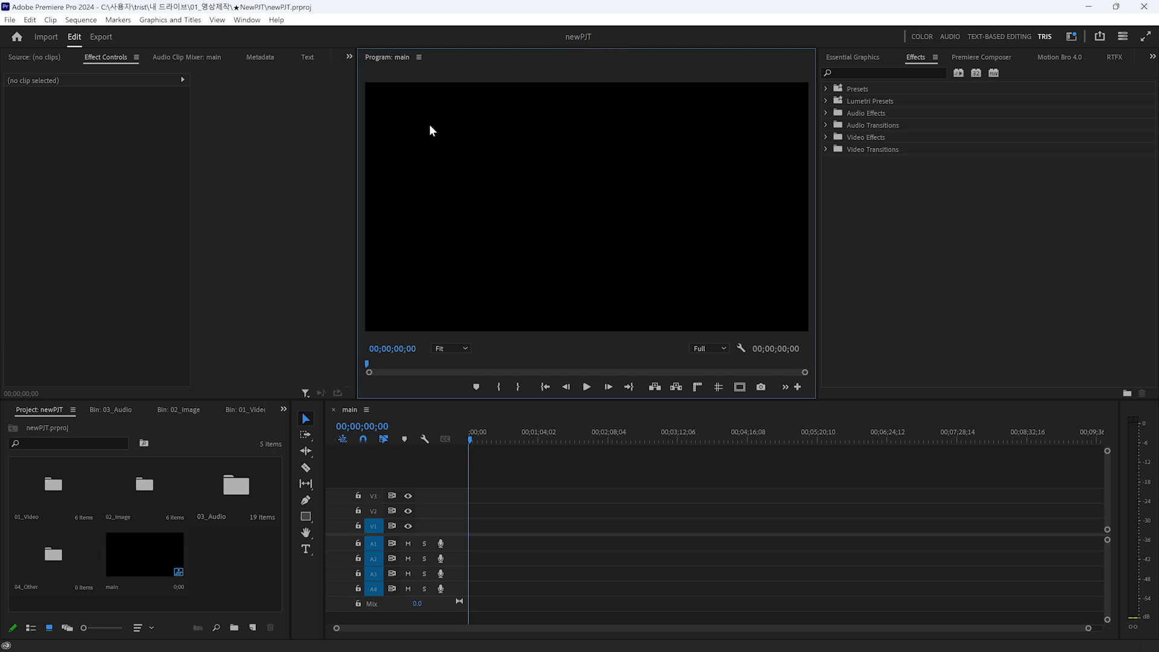
click(543, 648)
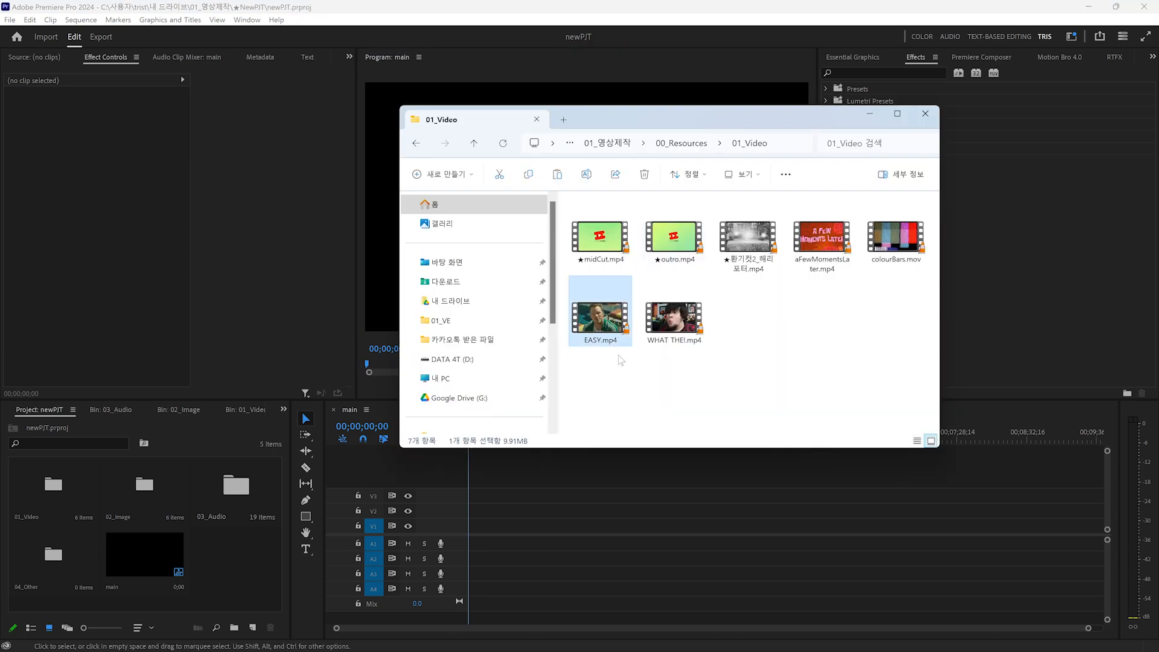
drag(613, 320, 60, 490)
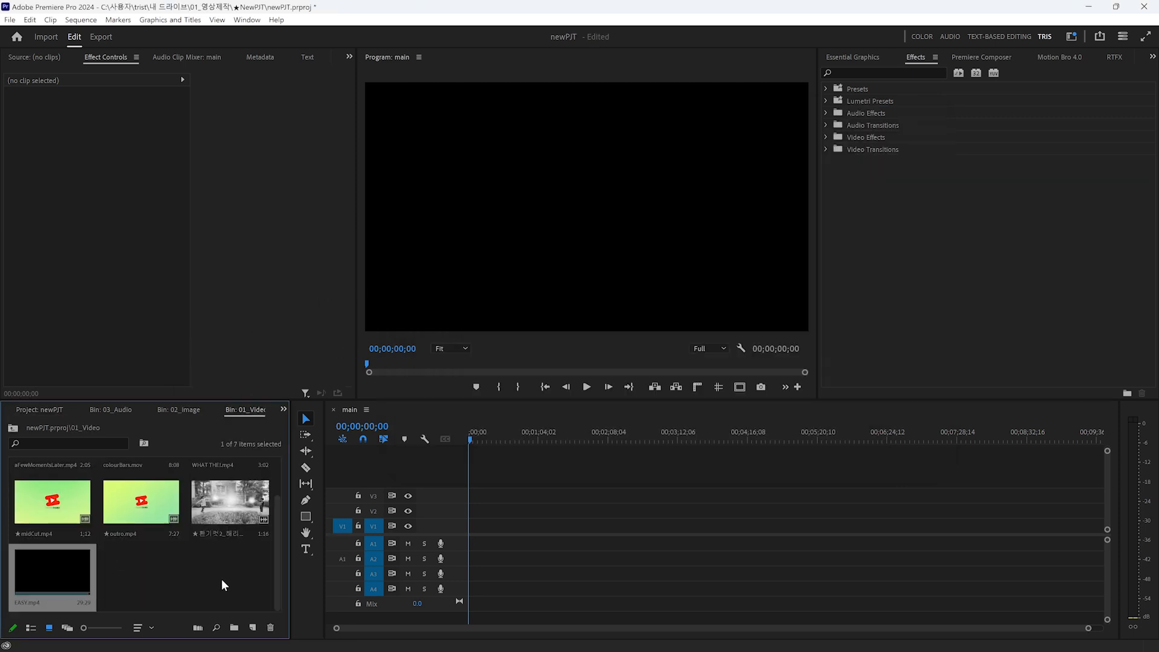
click(615, 510)
key(ctrl+s)
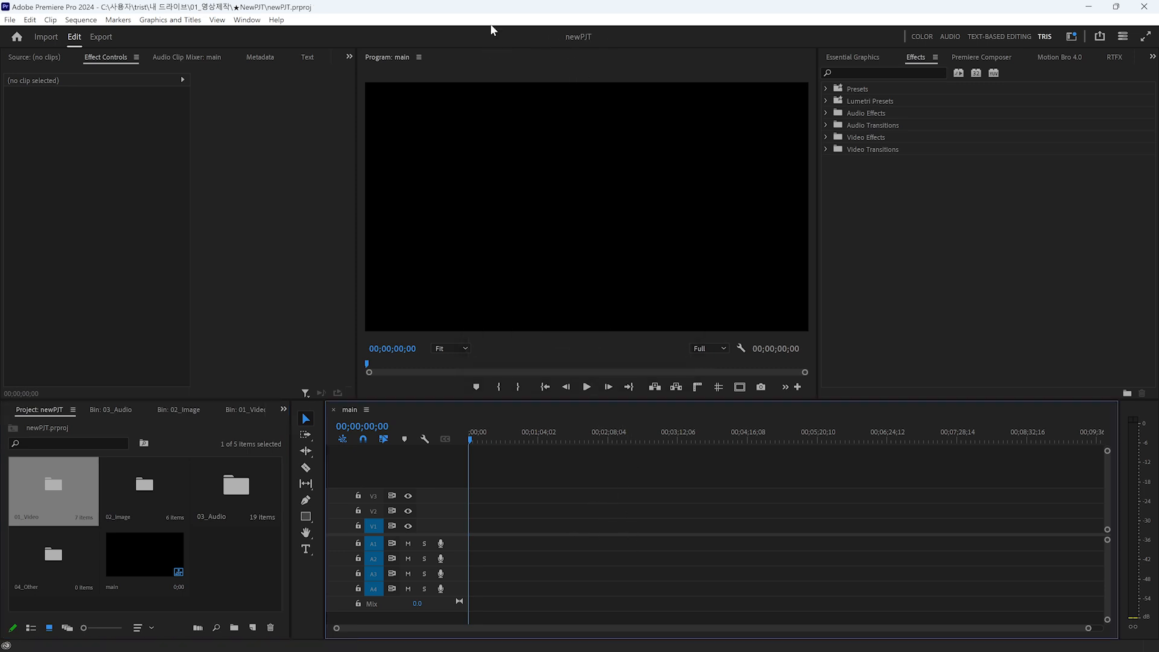
double_click(55, 494)
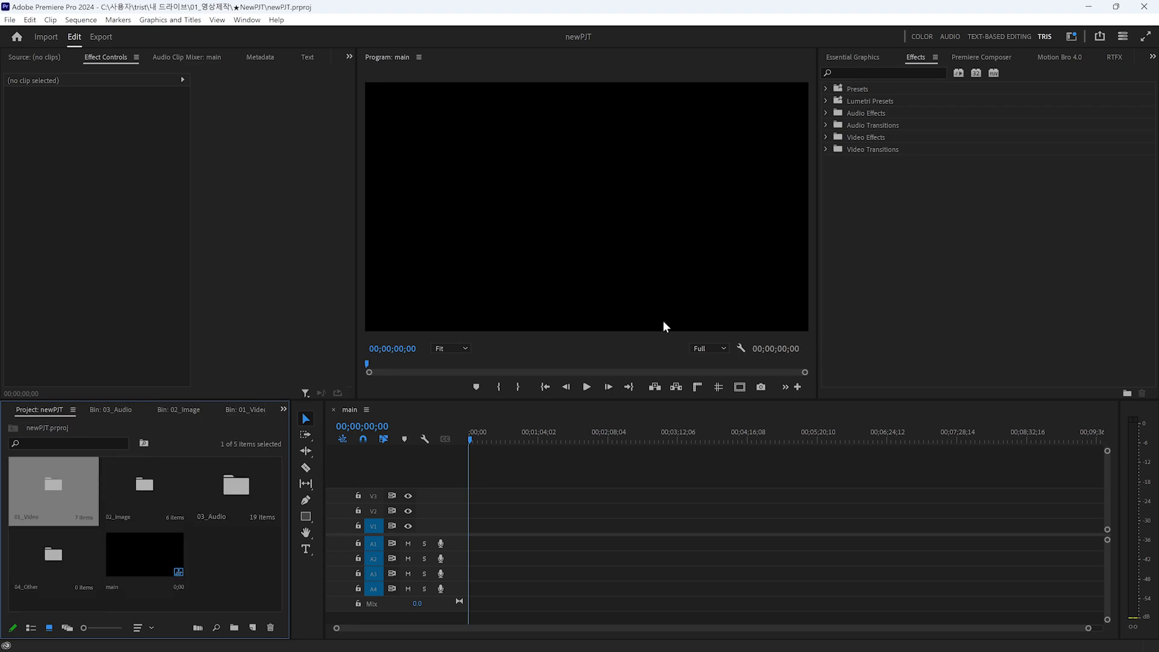
Start a new project, add newPJT.prproj from the ★NewPJT folder as a project template and select it
key(ctrl+alt+n)
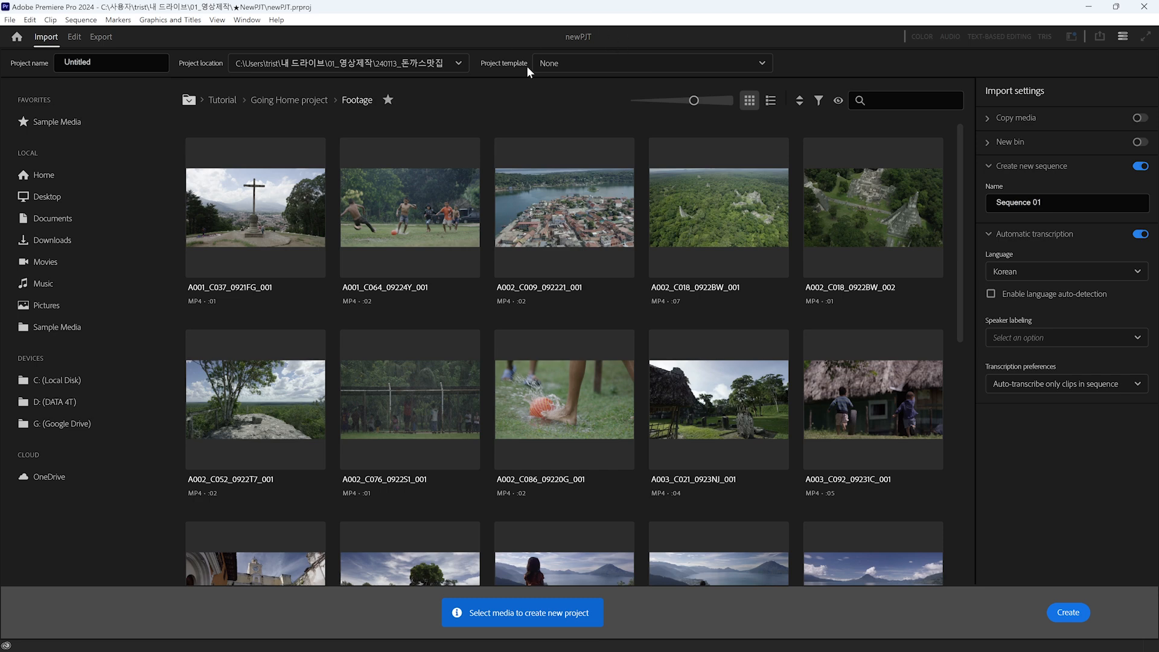
click(662, 65)
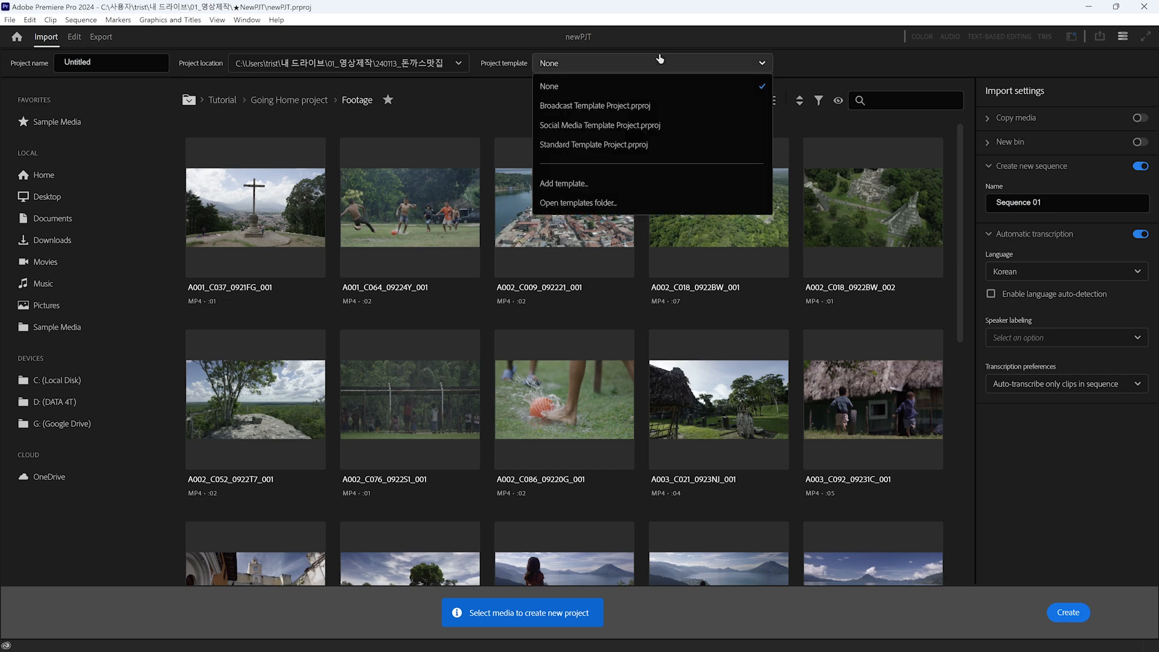
click(570, 185)
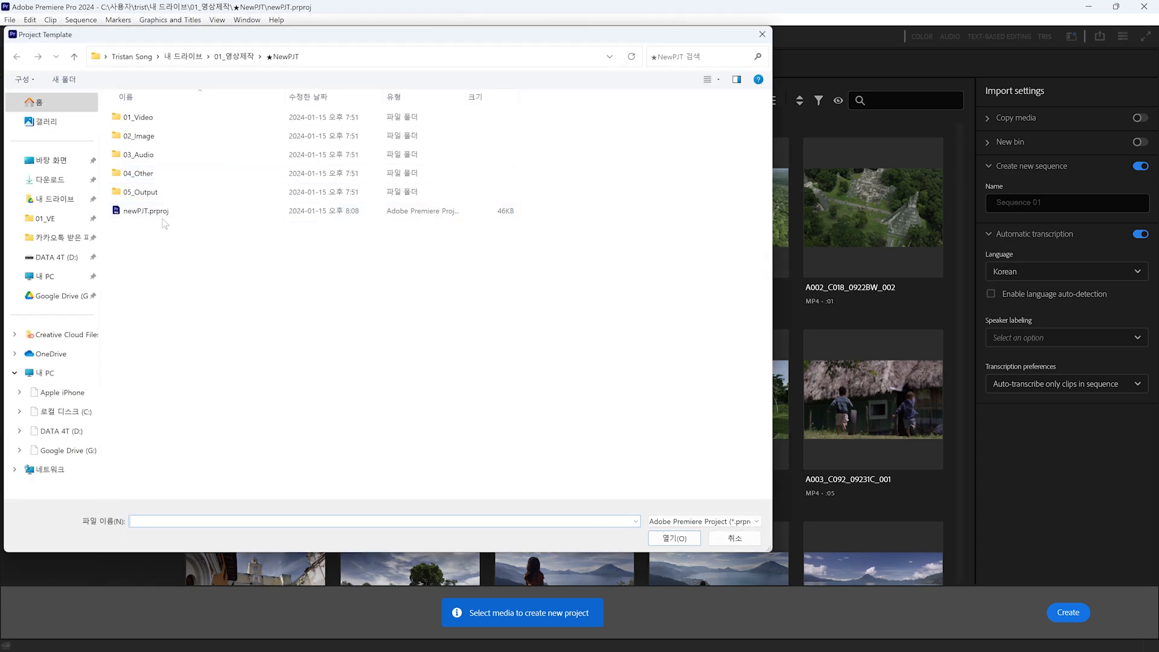
click(163, 217)
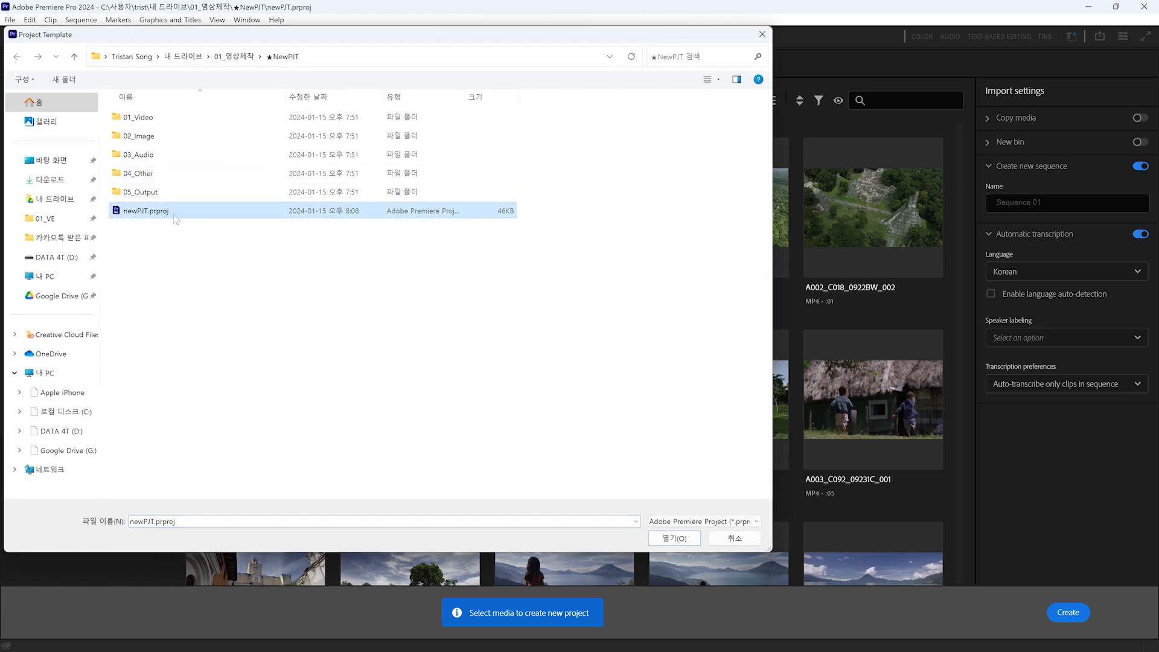
click(673, 538)
click(615, 342)
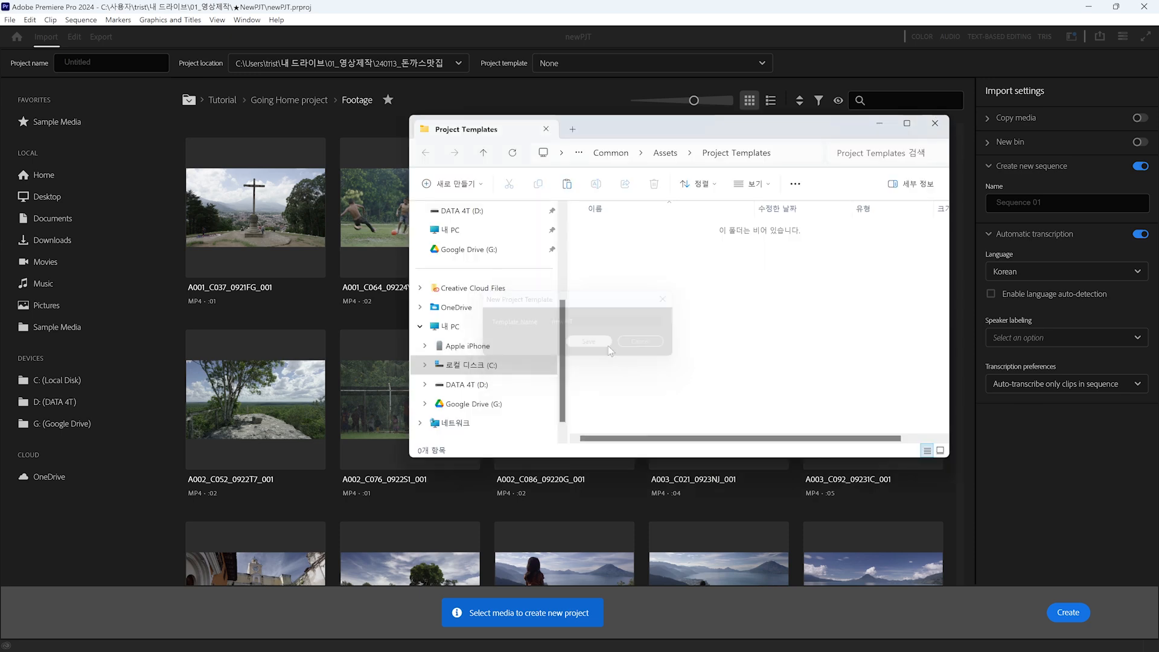
click(580, 62)
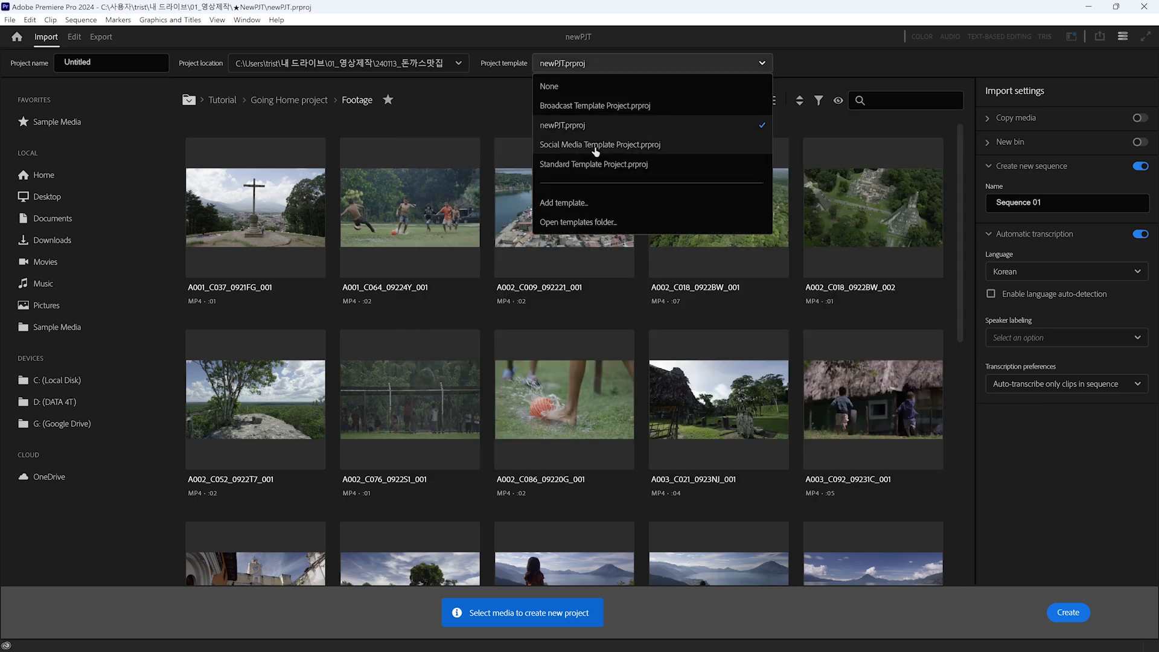
click(570, 126)
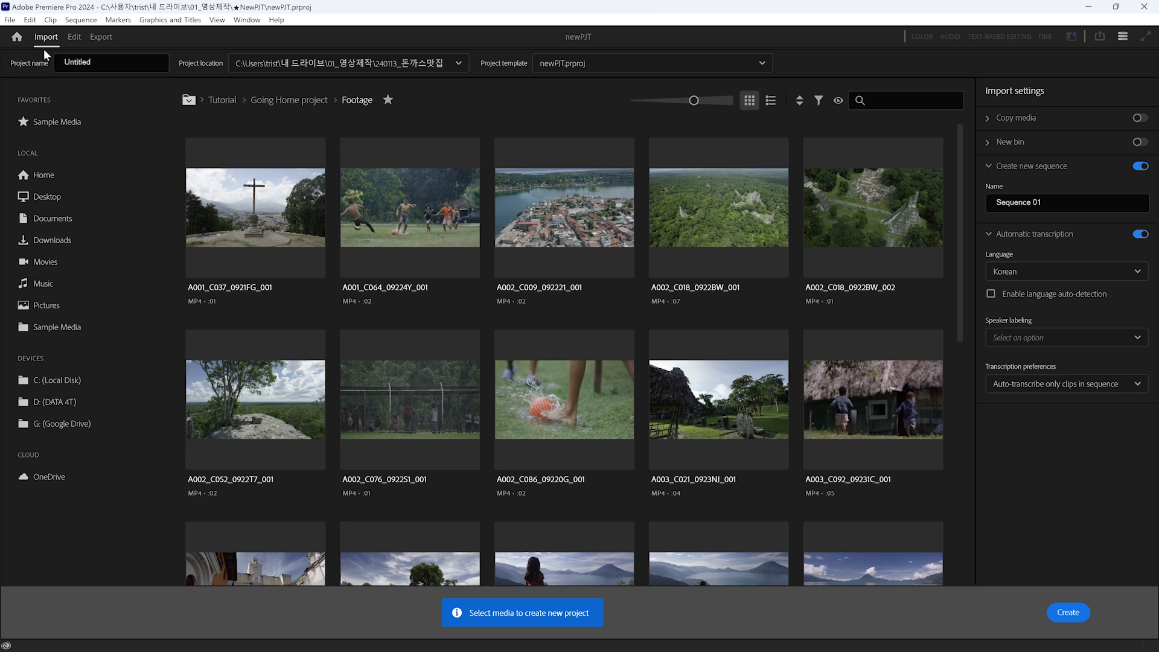
click(586, 64)
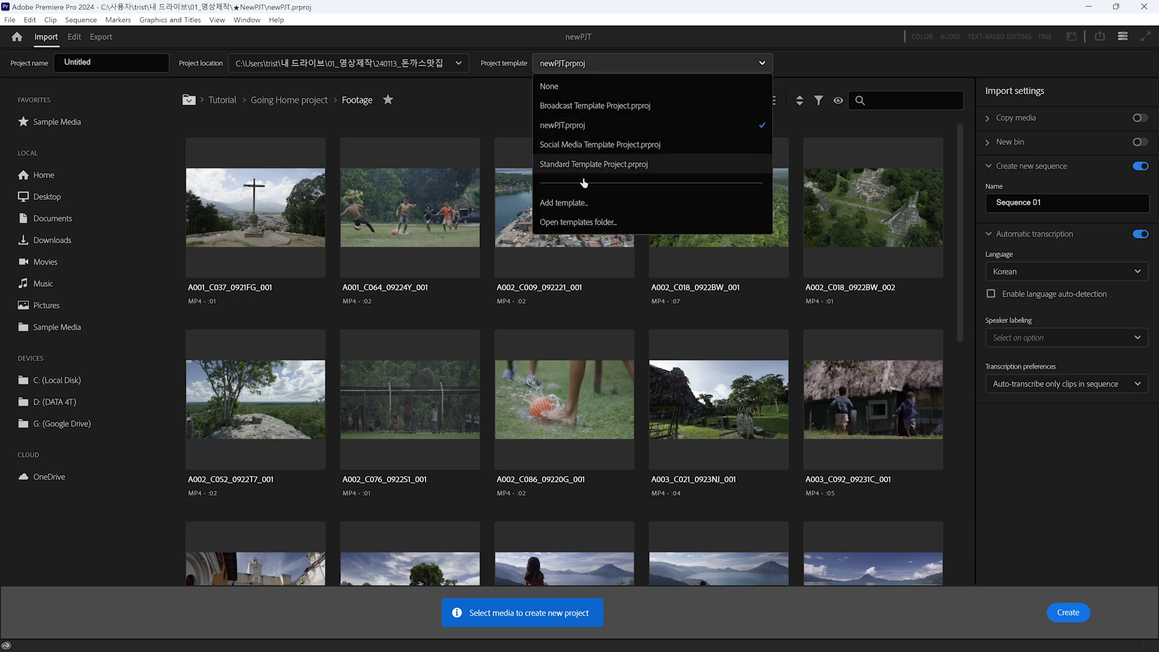
click(568, 128)
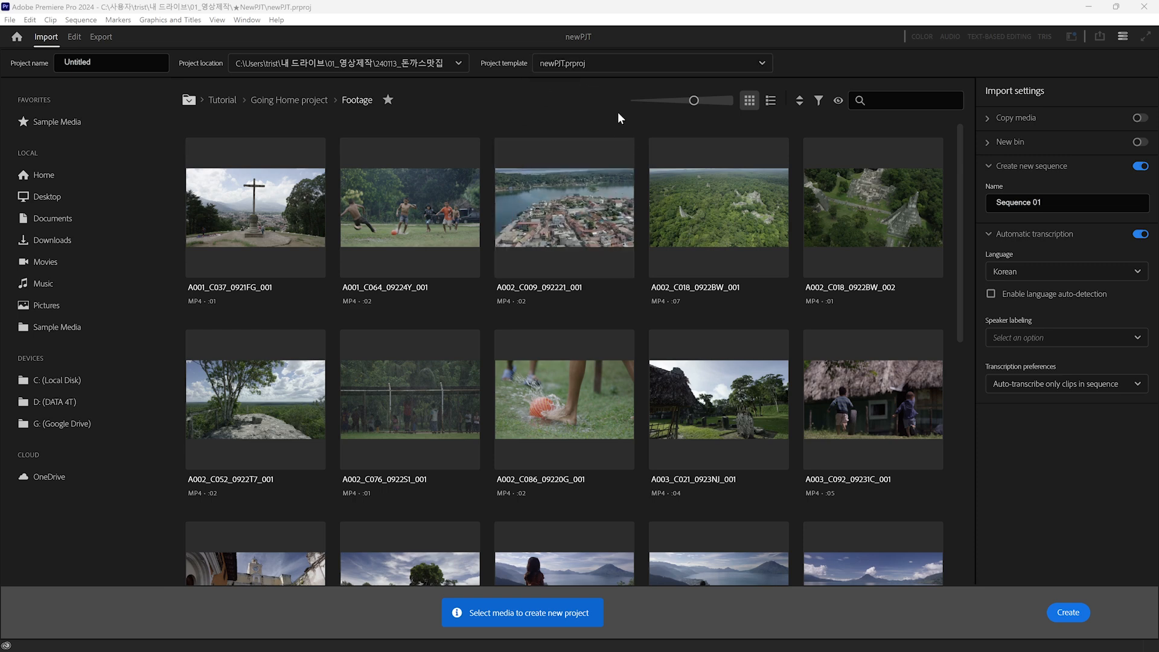
Compare the newPJT.prproj file in the ★NewPJT folder with its copy in the Project Templates folder
click(593, 72)
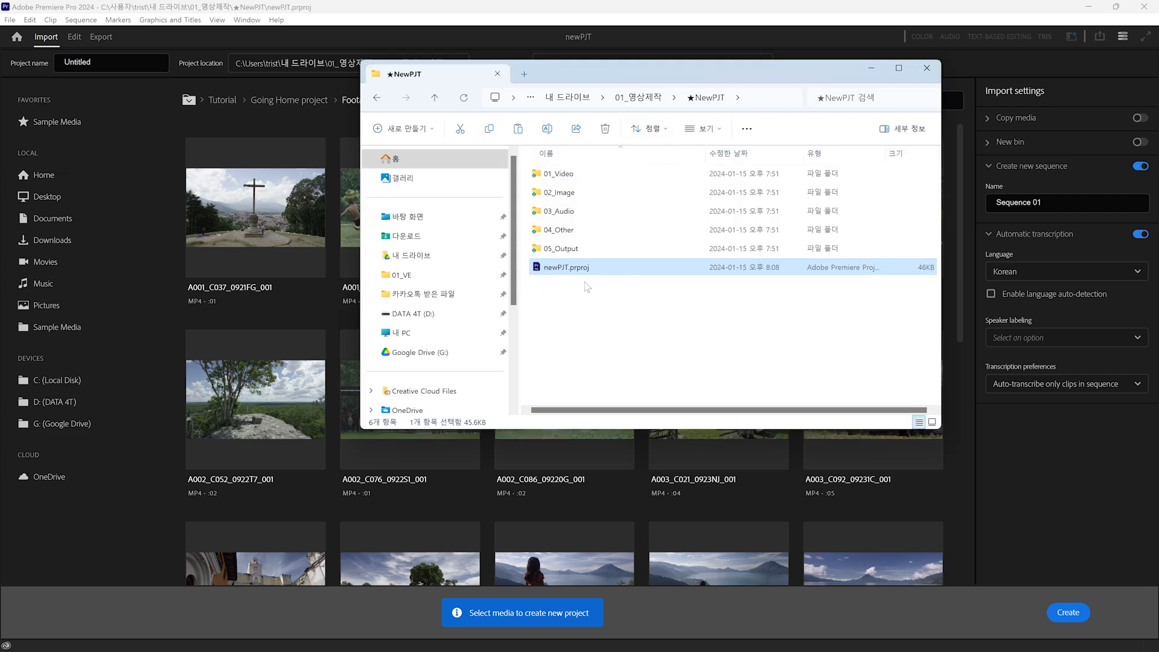
key(F2)
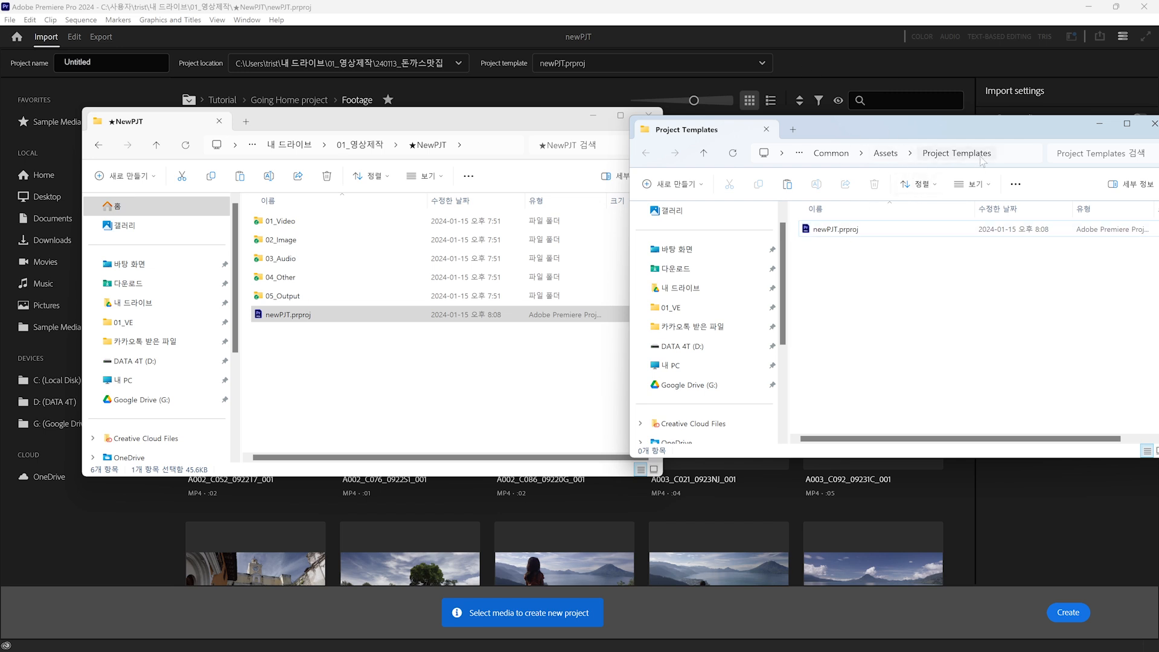
click(878, 230)
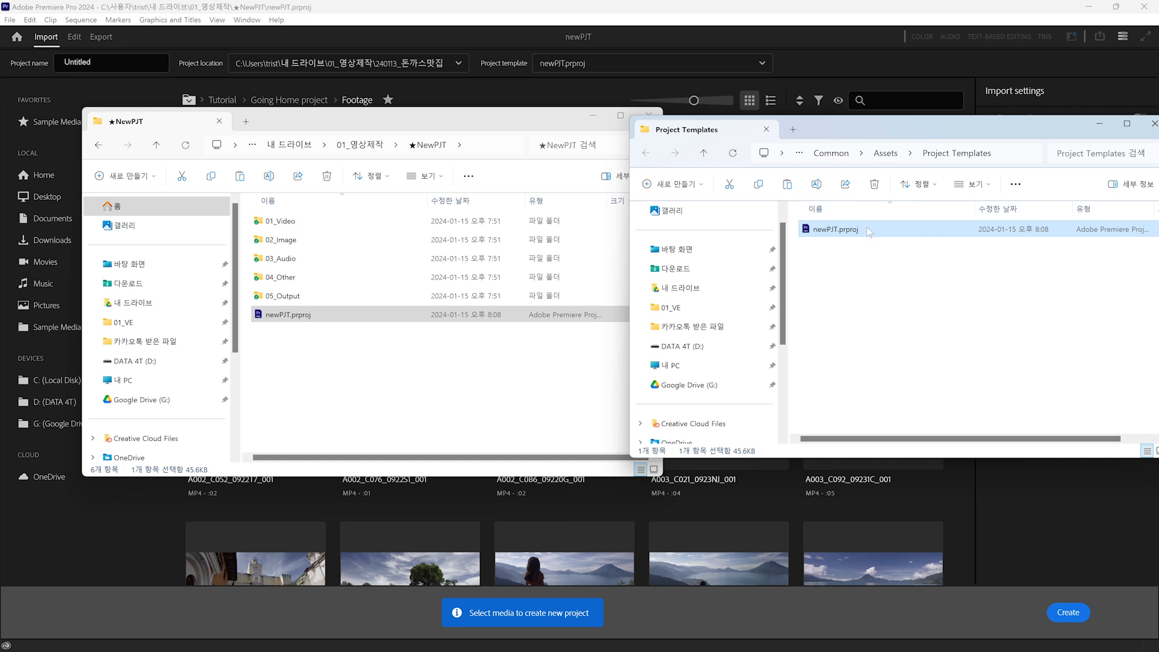
click(339, 314)
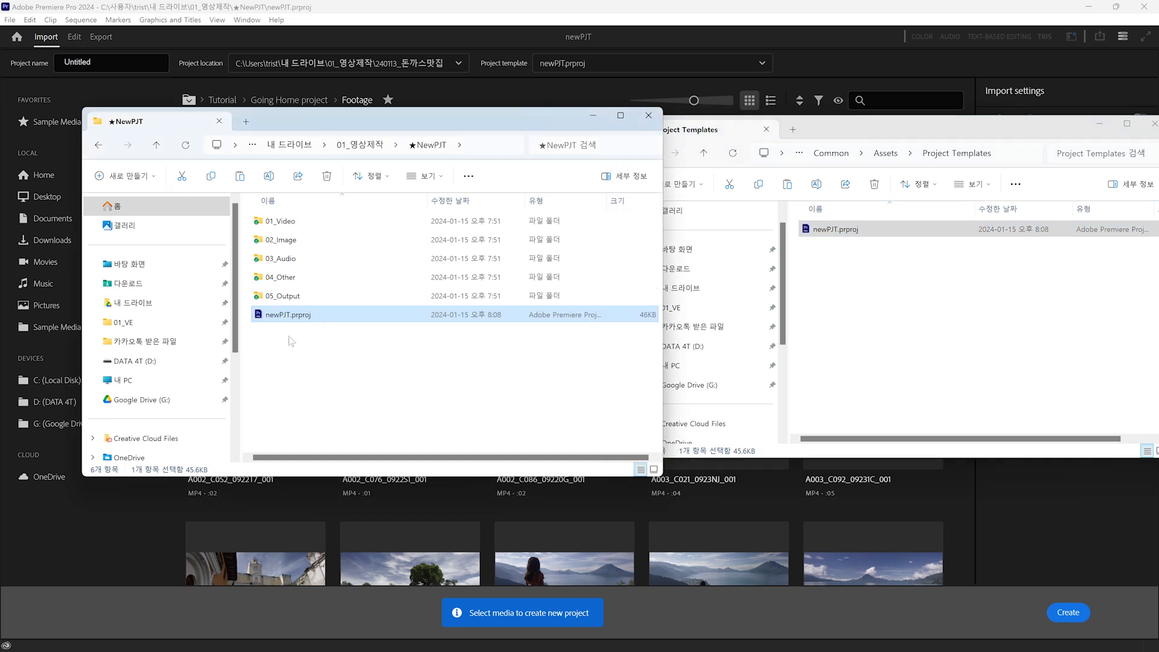
click(865, 260)
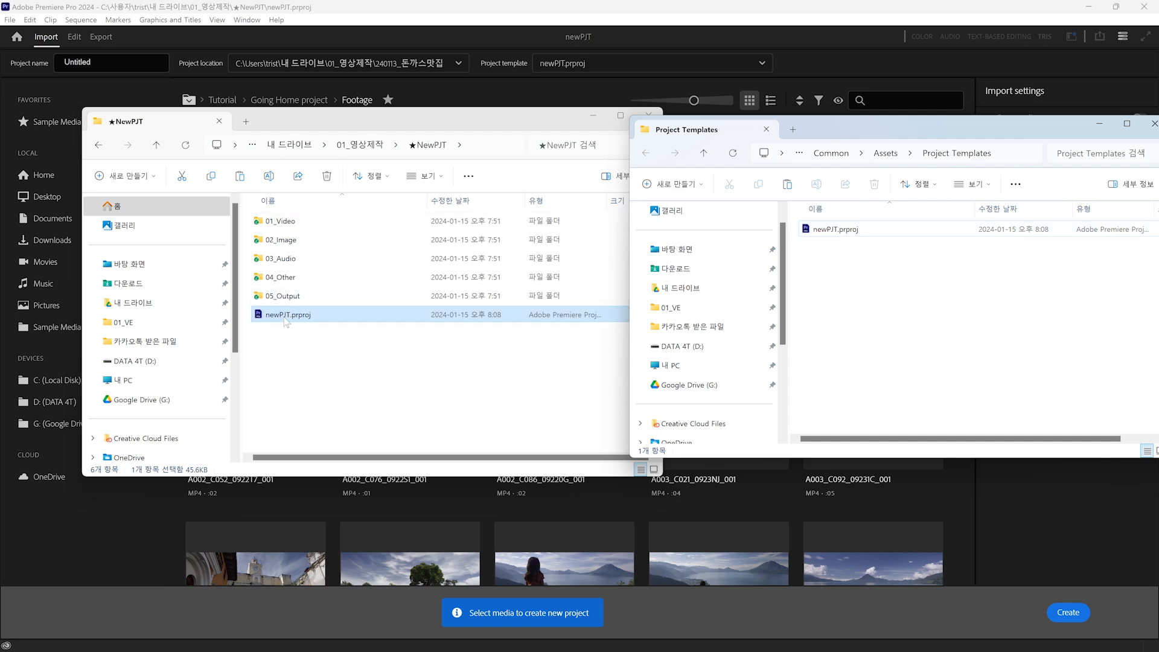
Add the newPJT.prproj file from the ★NewPJT folder as a project template again and check the template list
click(658, 70)
click(659, 69)
click(569, 204)
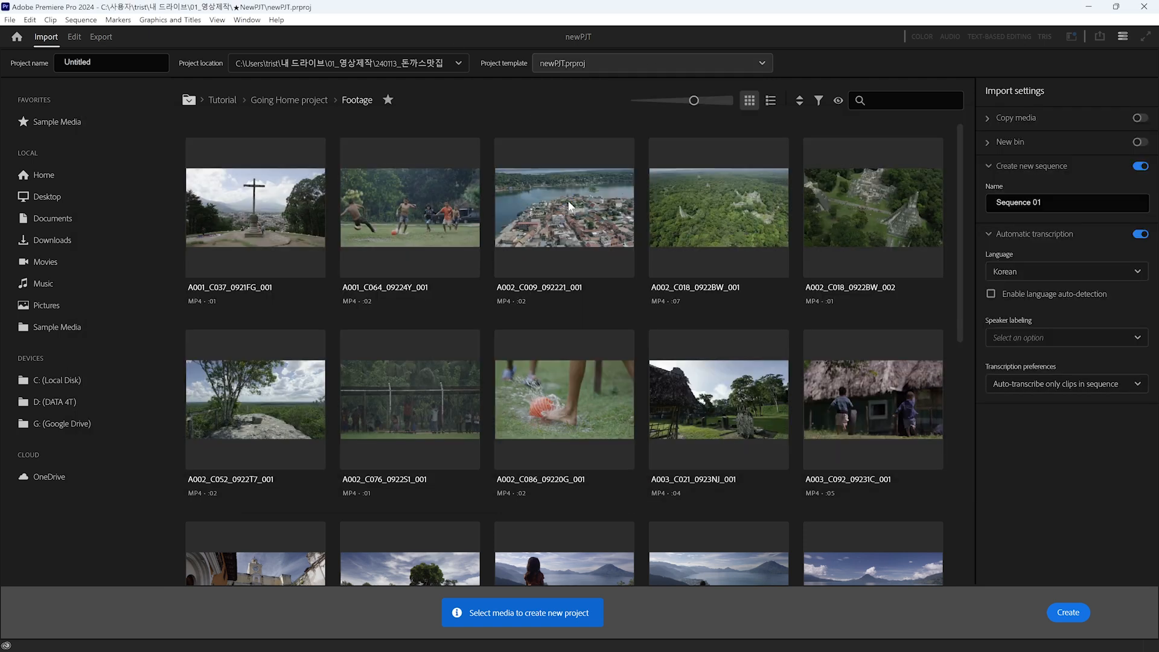
double_click(146, 210)
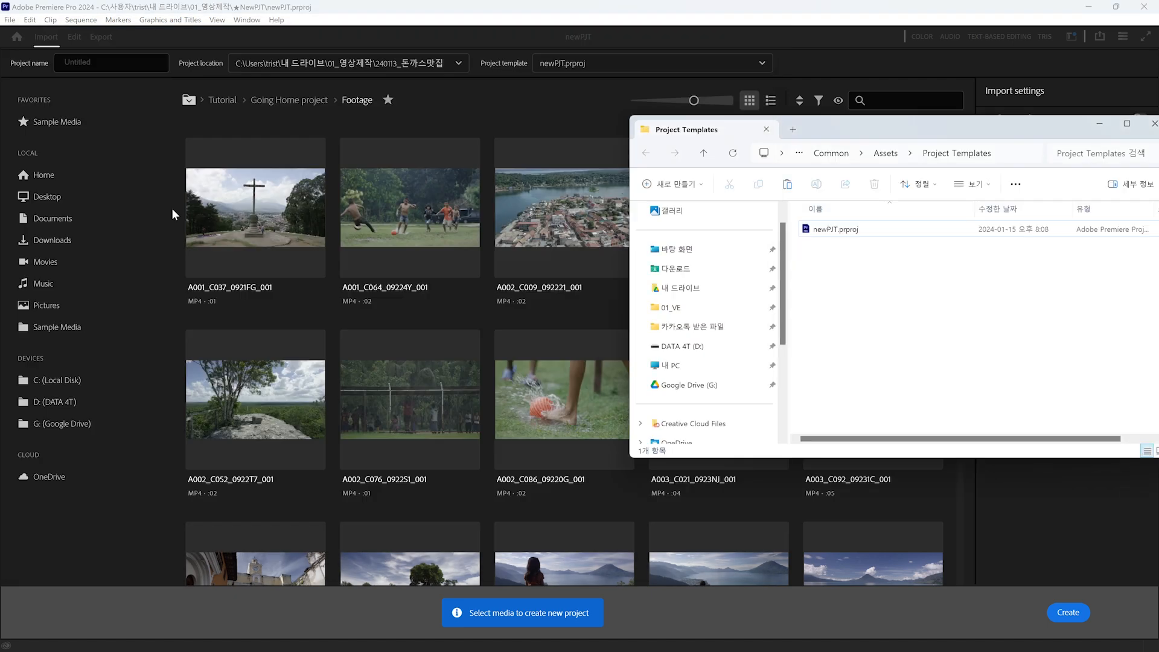
click(588, 342)
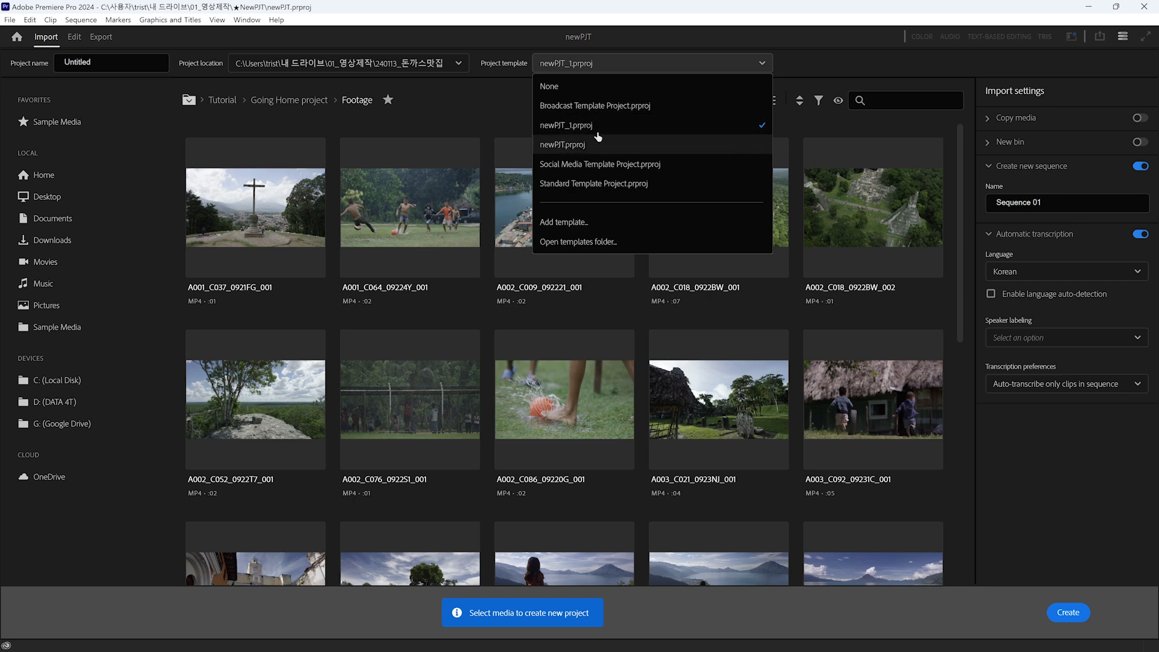
click(620, 61)
click(618, 63)
click(490, 114)
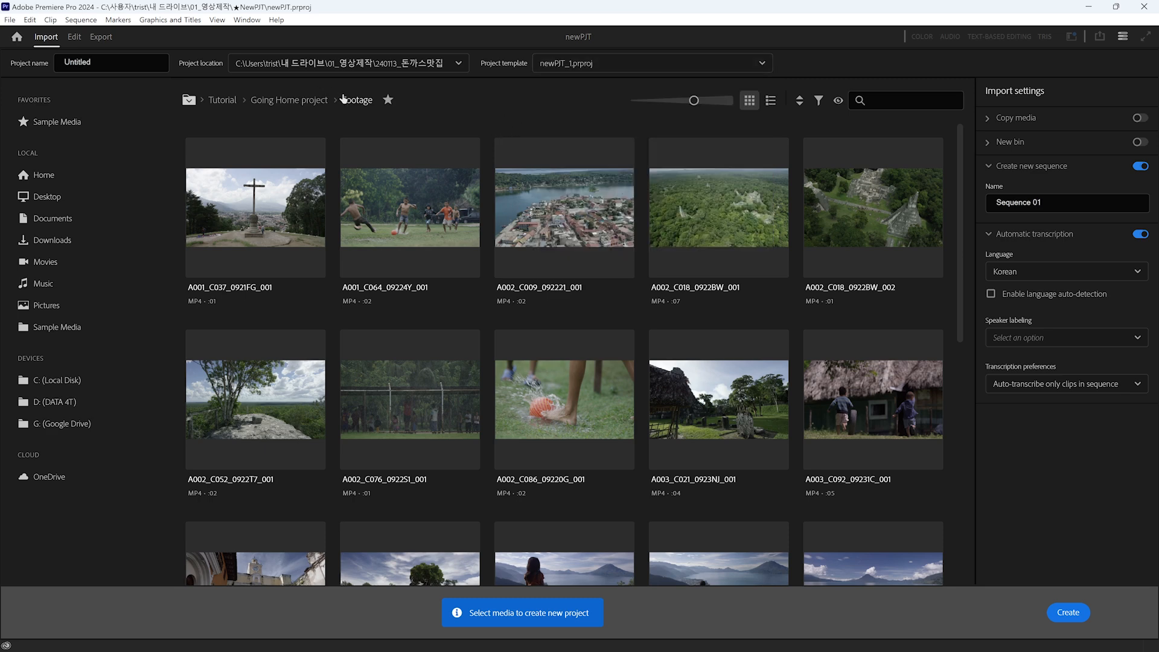
Create a new project named Untitled in the 240113_돈까스맛집 folder from the newPJT_1.prproj template
click(17, 37)
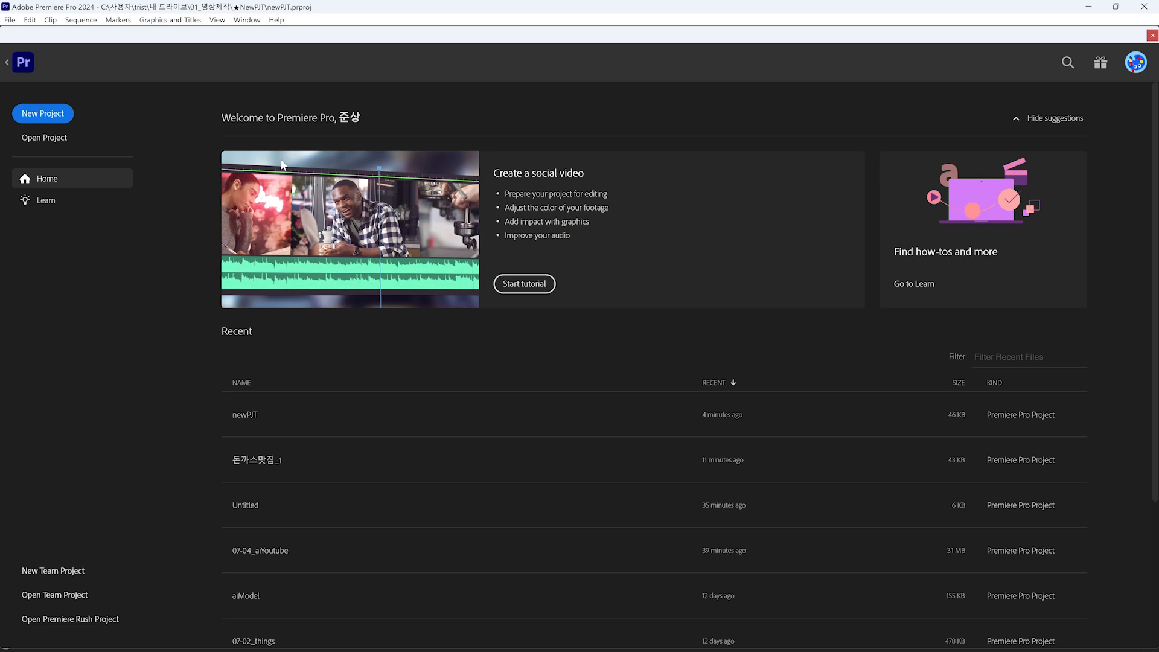
click(44, 115)
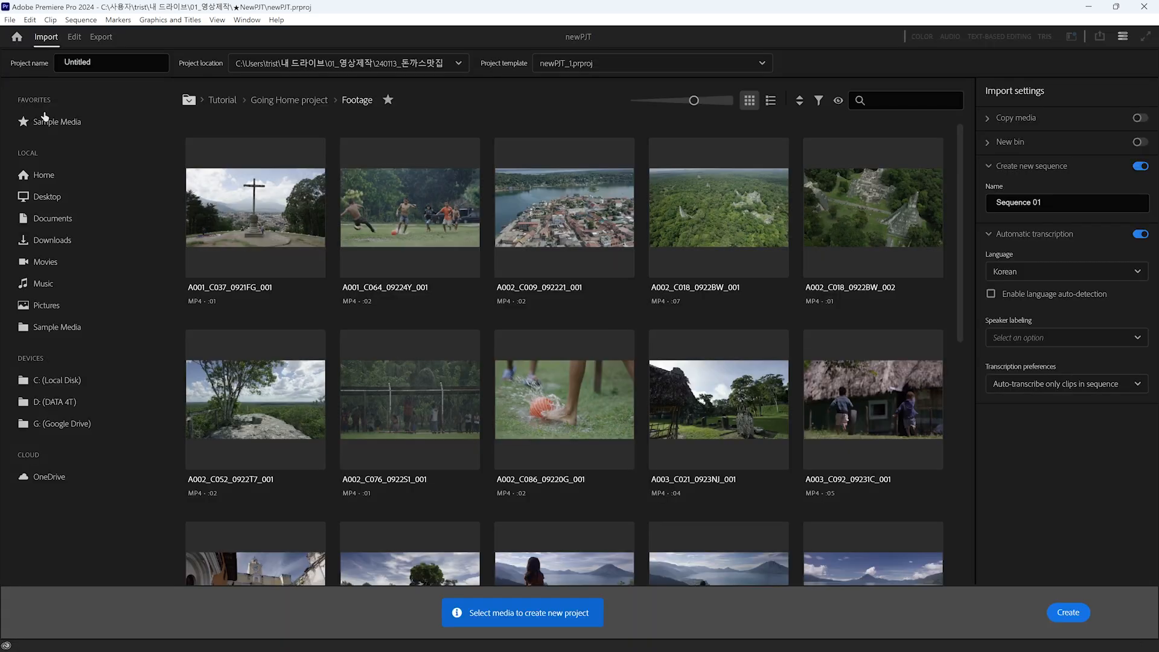
click(52, 56)
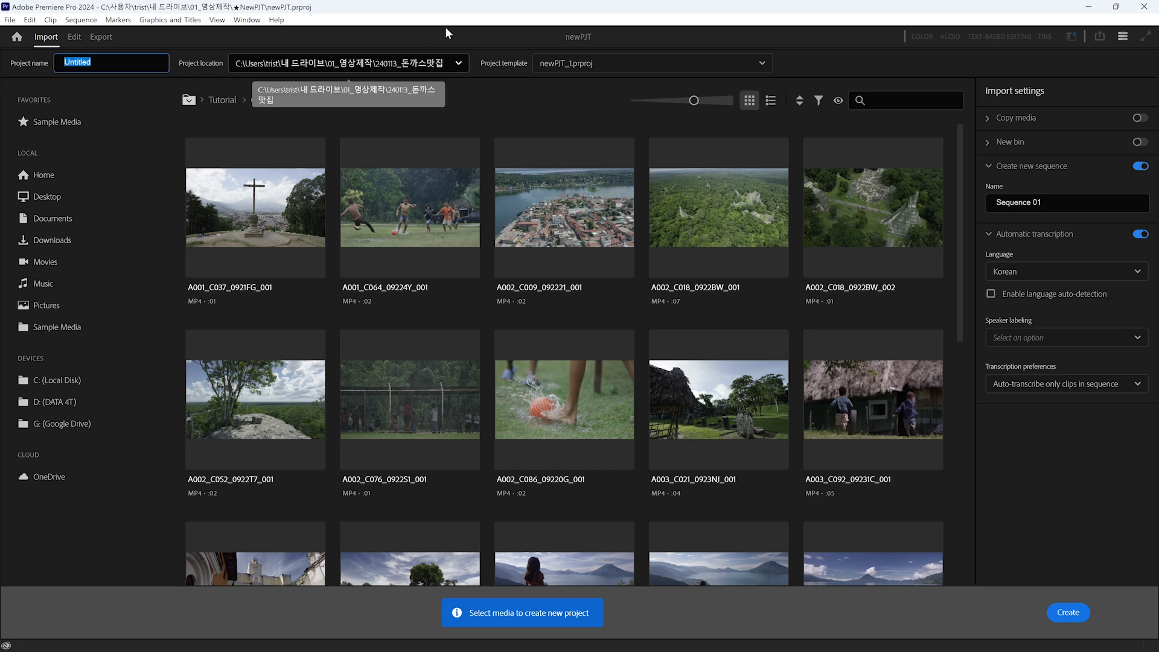
click(628, 66)
click(582, 126)
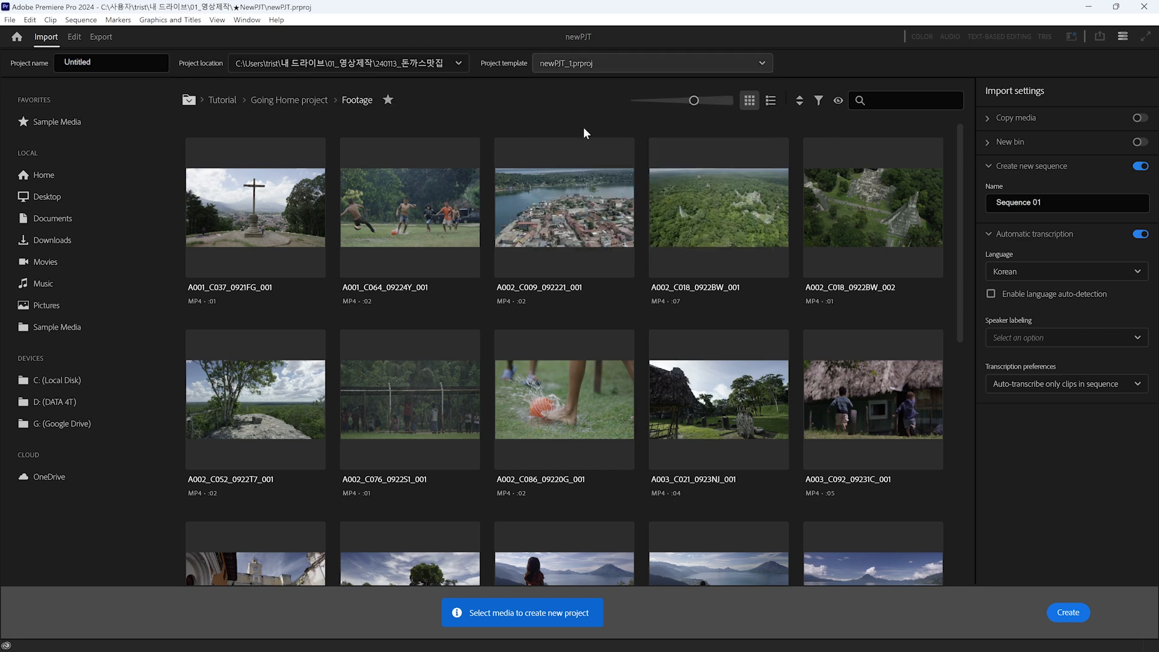
click(1068, 619)
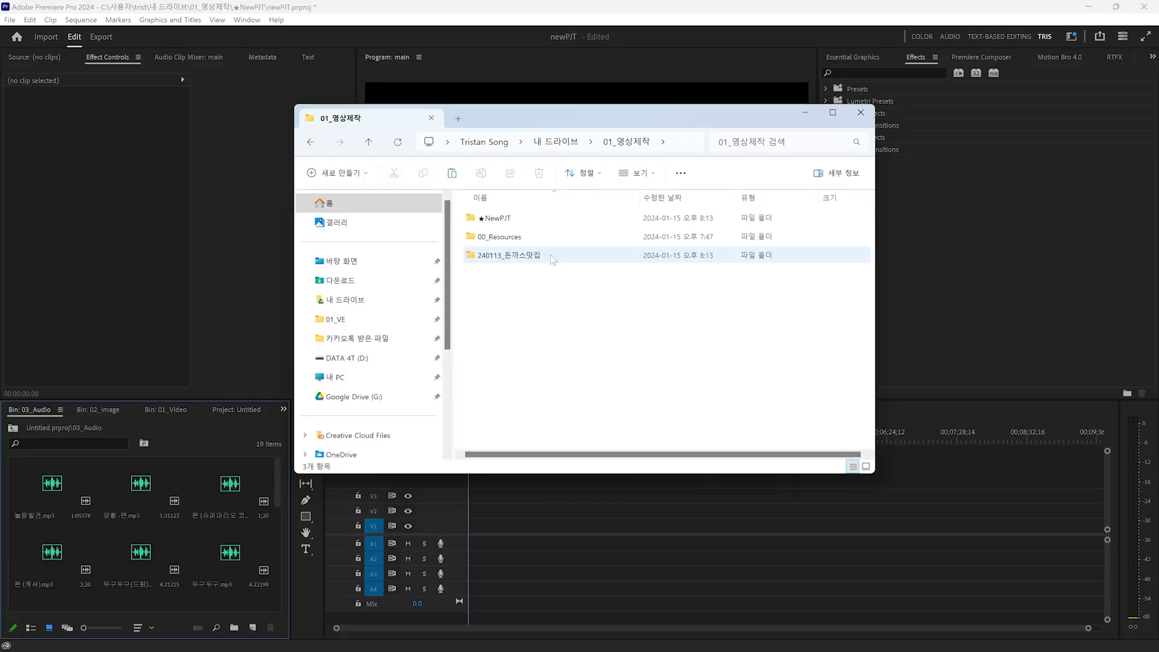
Duplicate the ★NewPJT folder within 01_영상제작 as 240114_김밥맛집
click(554, 219)
key(ctrl+v)
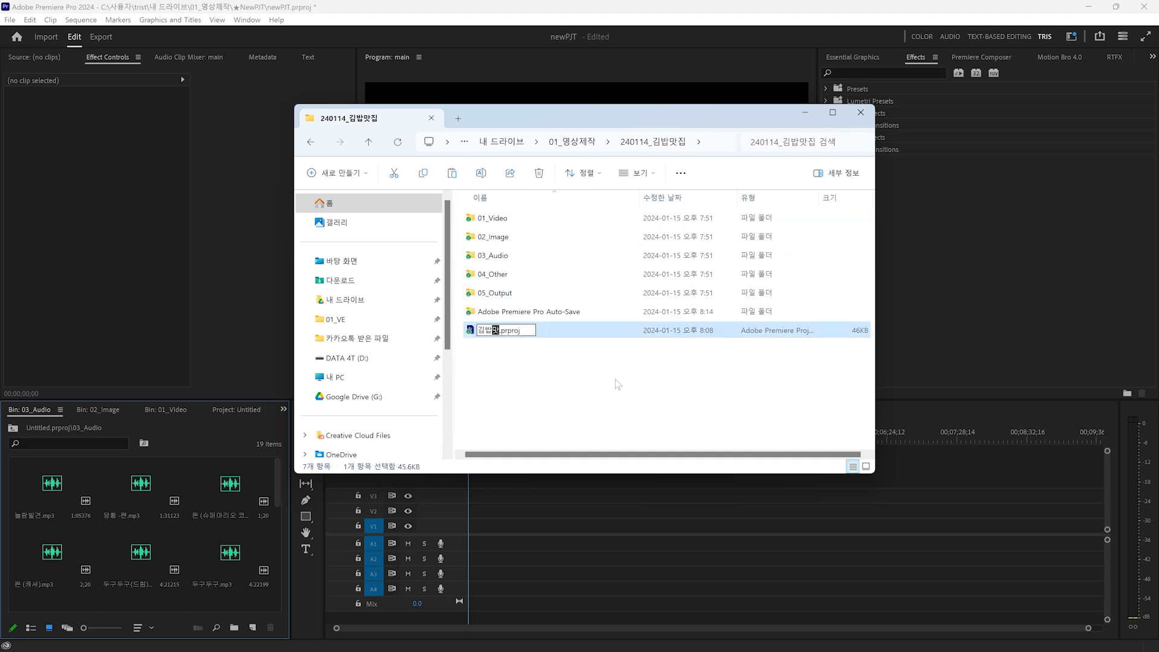
Rename the project file in the 240114_김밥맛집 folder as 김밥맛집_1.prproj and open it
text(김밥맛집_1.prproj)
key(Return)
double_click(557, 332)
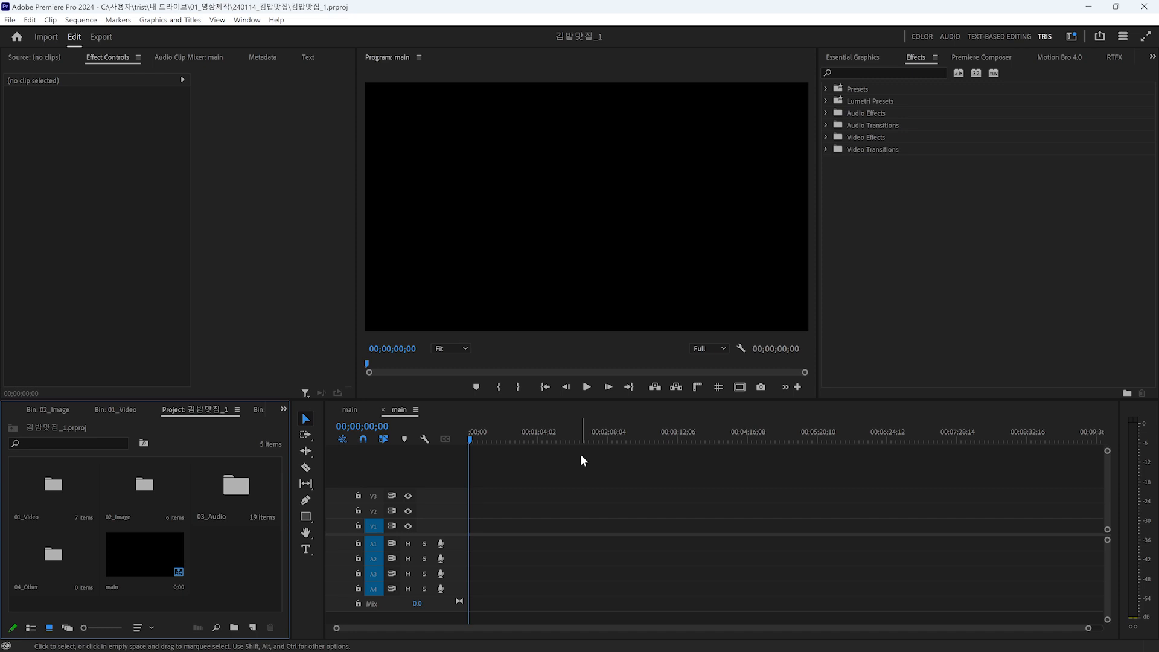
Review the 00_Resources and 240113_돈까스맛집 folders in 01_영상제작
key(alt+Tab)
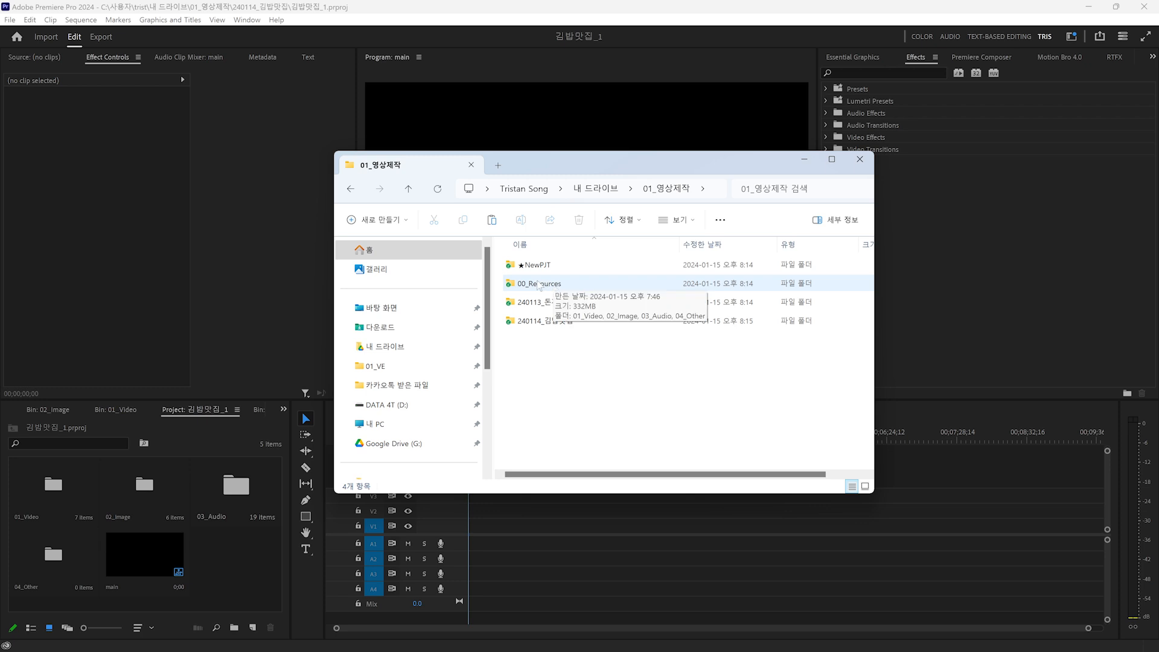
click(554, 289)
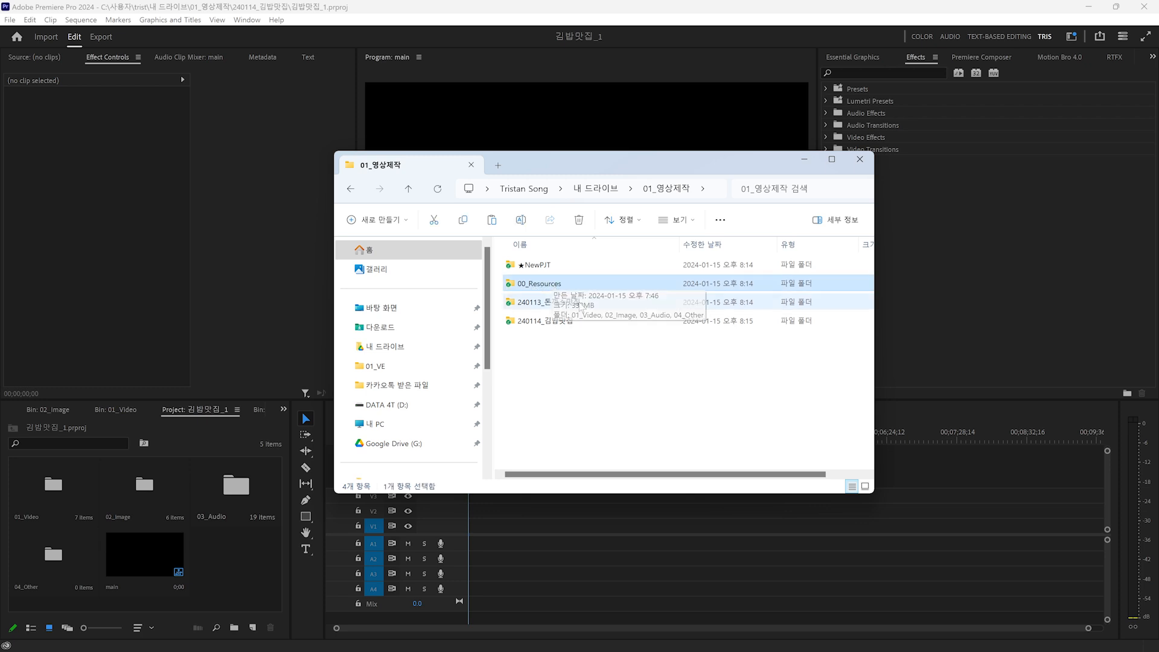
click(570, 307)
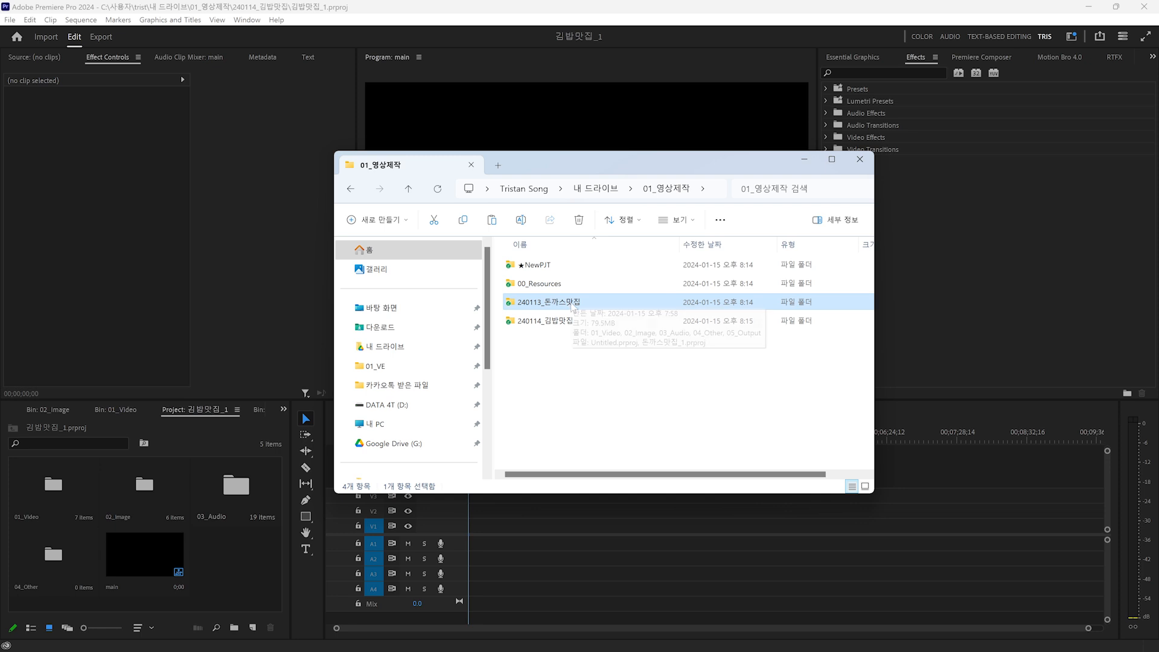